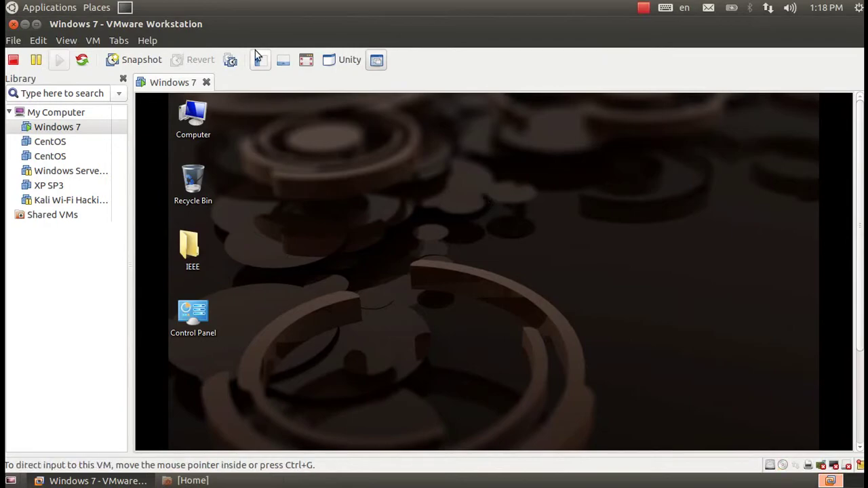
pyautogui.click(306, 63)
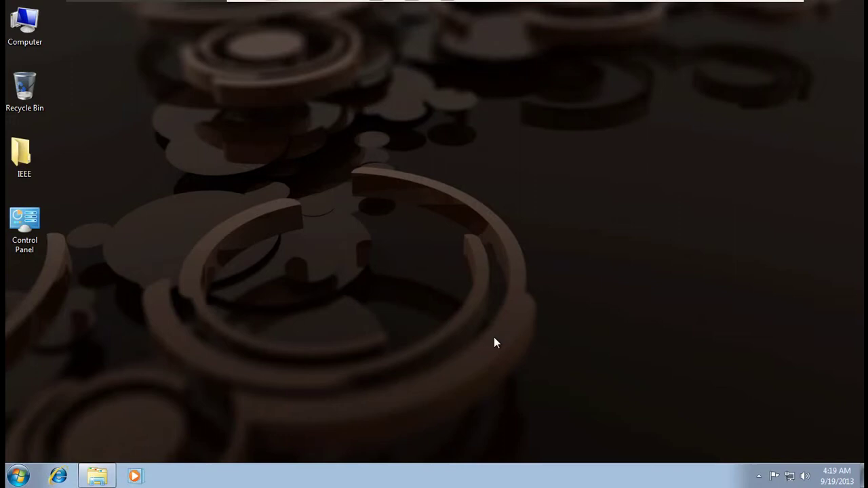
pyautogui.moveTo(669, 2)
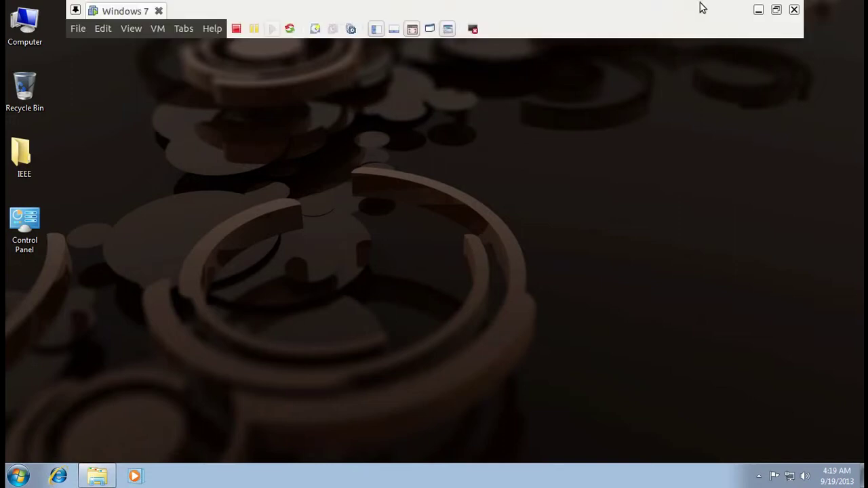
pyautogui.click(777, 9)
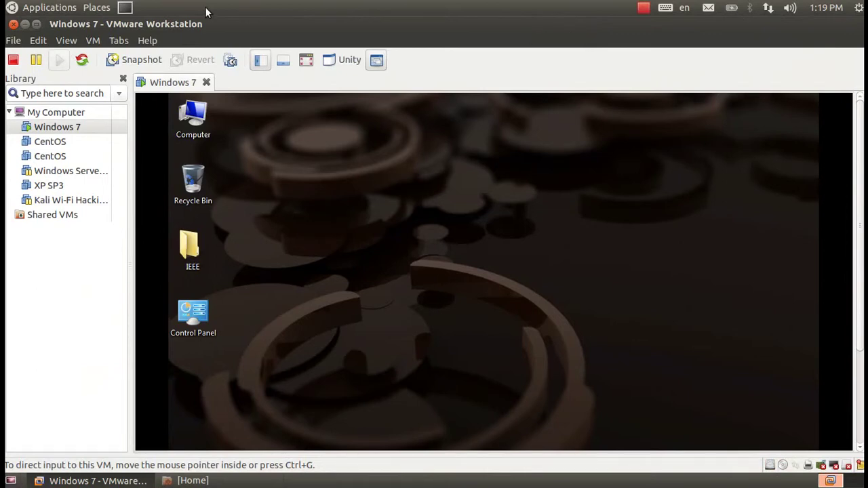
pyautogui.click(50, 7)
pyautogui.moveTo(87, 7)
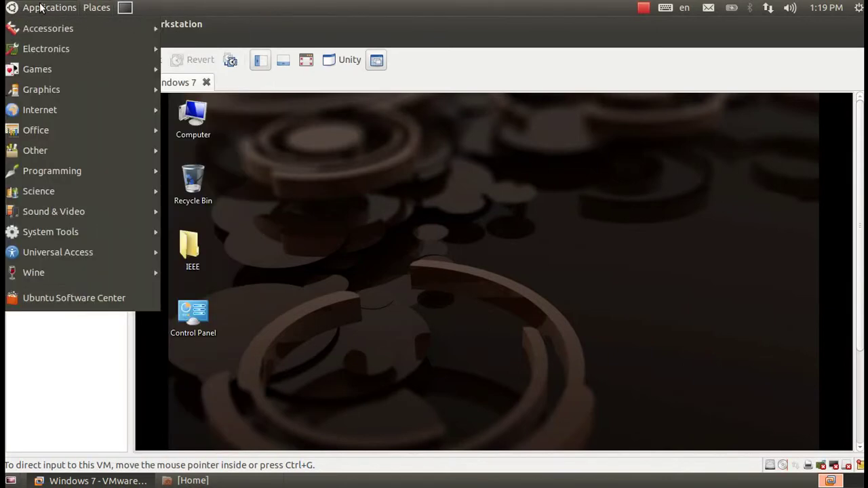
pyautogui.click(43, 7)
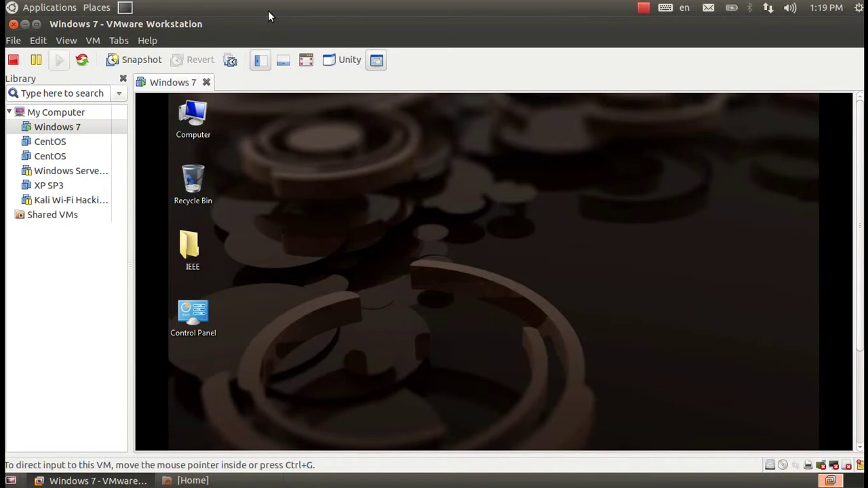
pyautogui.click(306, 60)
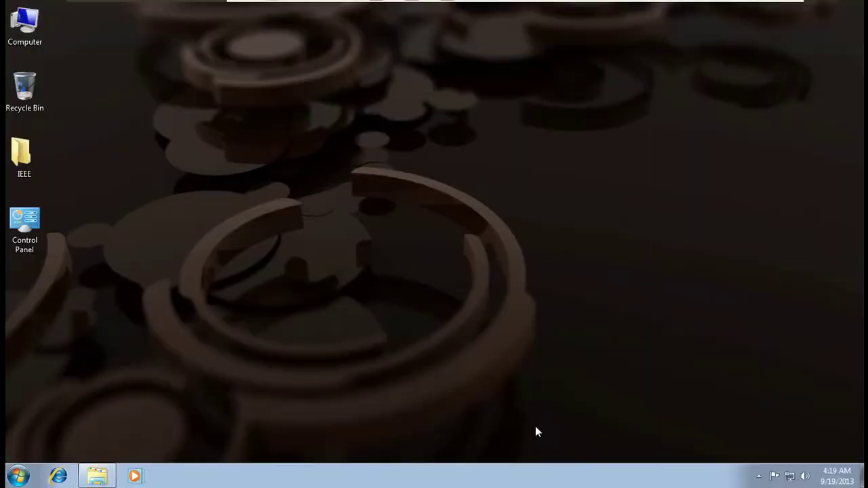
pyautogui.click(21, 477)
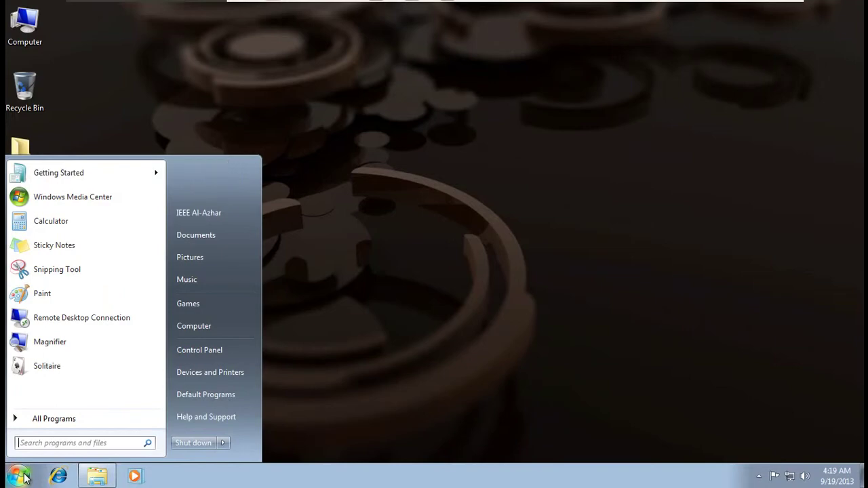
pyautogui.click(20, 477)
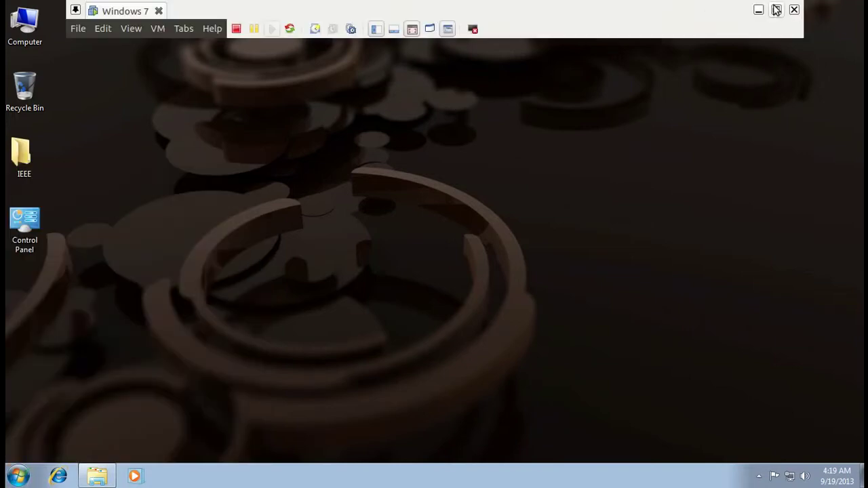
pyautogui.click(776, 9)
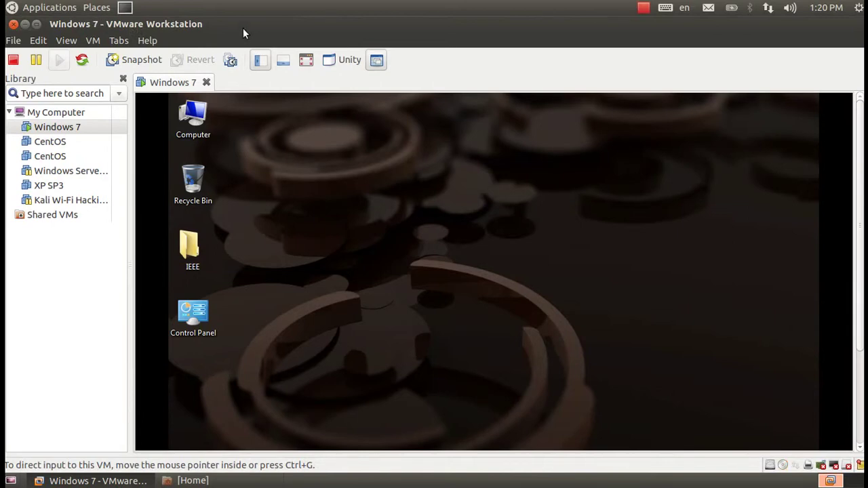
# Step: Open the Windows 7 virtual machine's CD/DVD (IDE) settings and start browsing for another ISO image
pyautogui.hotkey('ctrl', 'd')
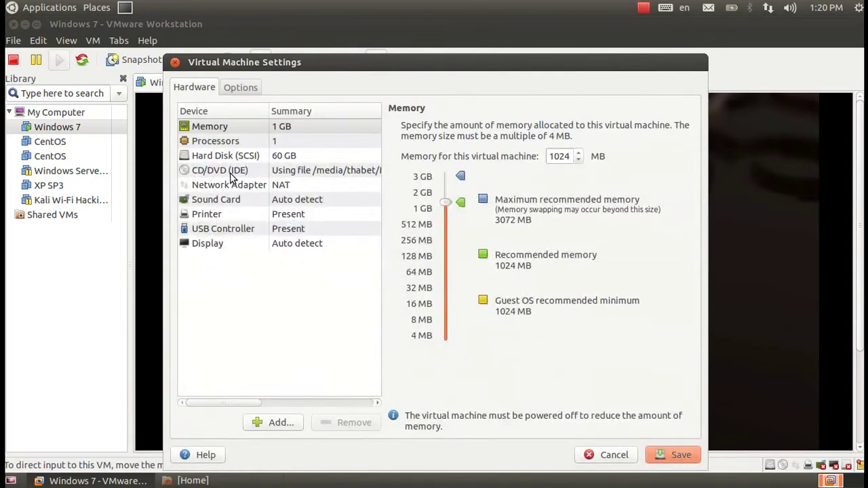
pyautogui.click(224, 171)
pyautogui.click(641, 268)
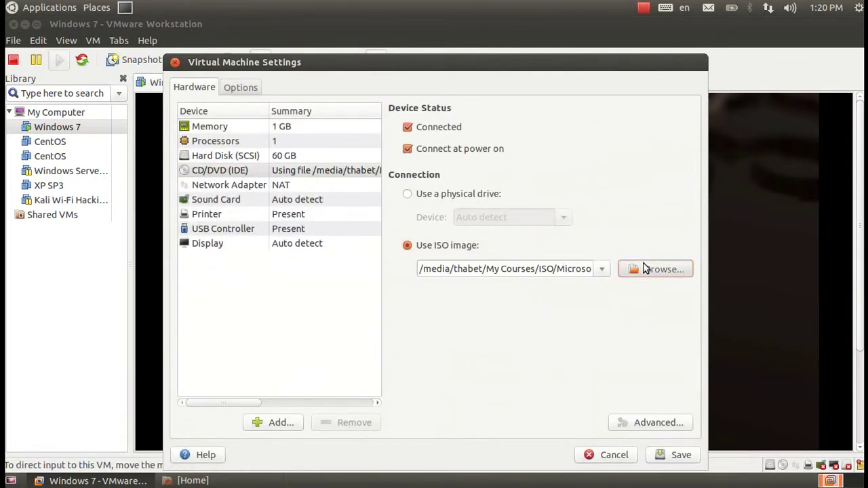
# Step: Go up from the current image's folder to the ISO folder and open its Lunix/User subfolder
pyautogui.press('BackSpace')
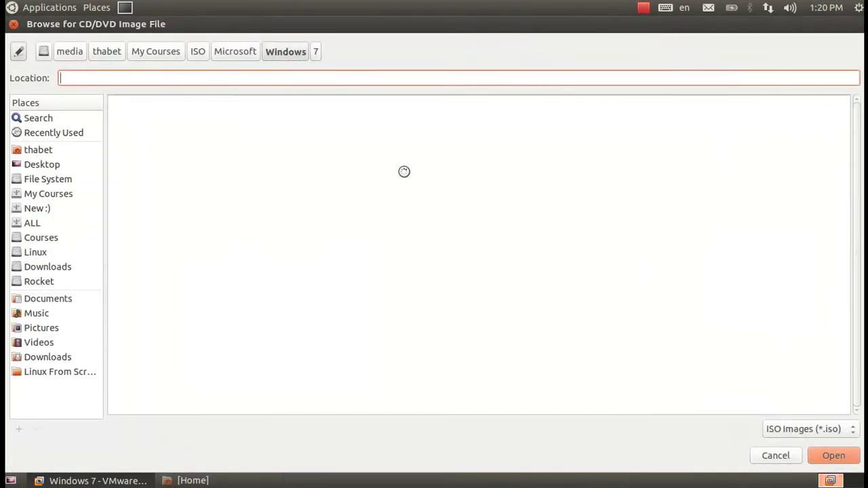
pyautogui.press('BackSpace')
pyautogui.press('BackSpace')
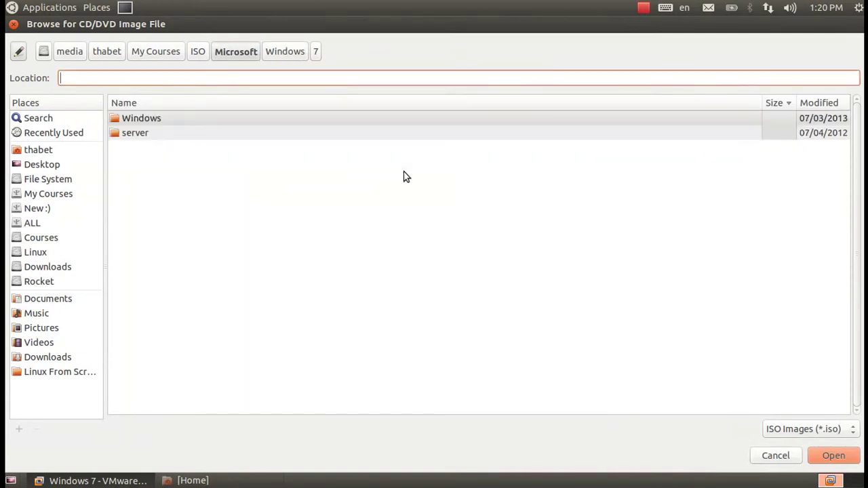
pyautogui.press('Down')
pyautogui.press('Up')
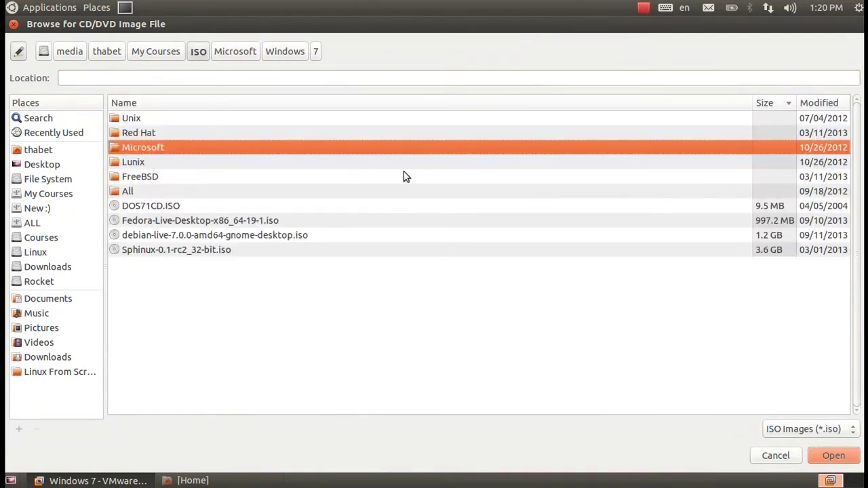
pyautogui.press('Down')
pyautogui.press('Return')
pyautogui.press('Down')
pyautogui.press('Down')
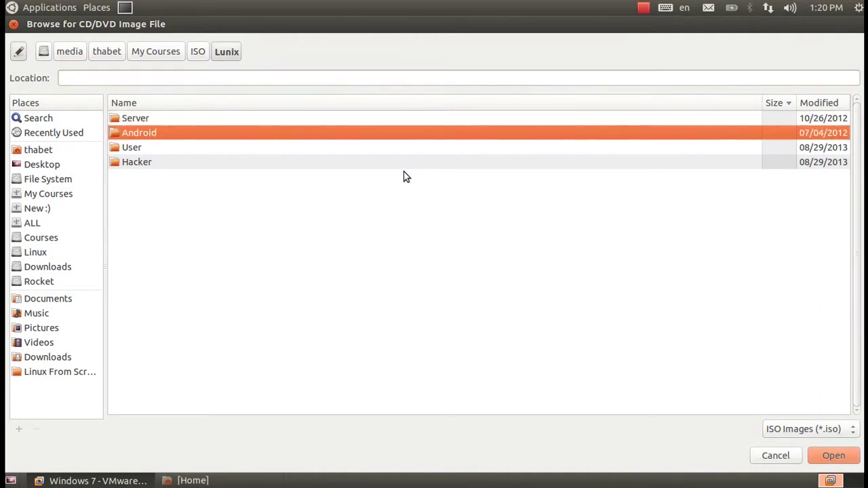
pyautogui.press('Down')
pyautogui.press('Return')
# Step: Choose ubuntu-13.04-desktop-amd64.iso as the CD/DVD image and save the virtual machine settings
pyautogui.press('Down')
pyautogui.press('End')
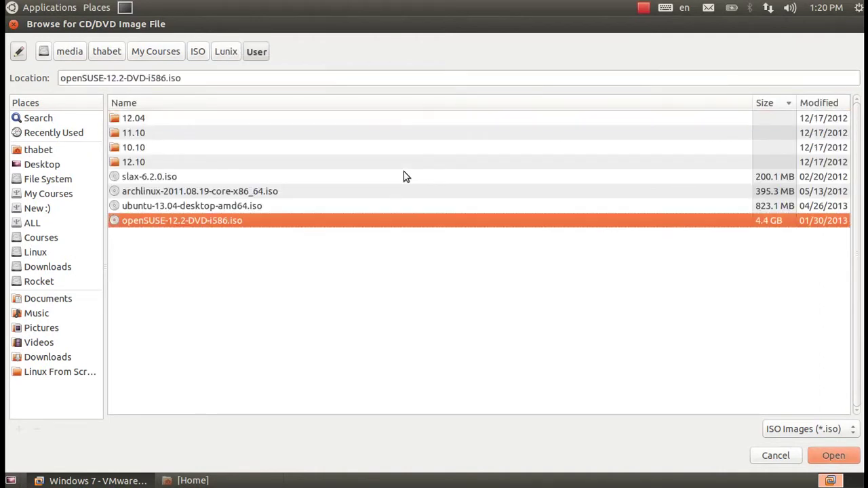
pyautogui.press('Up')
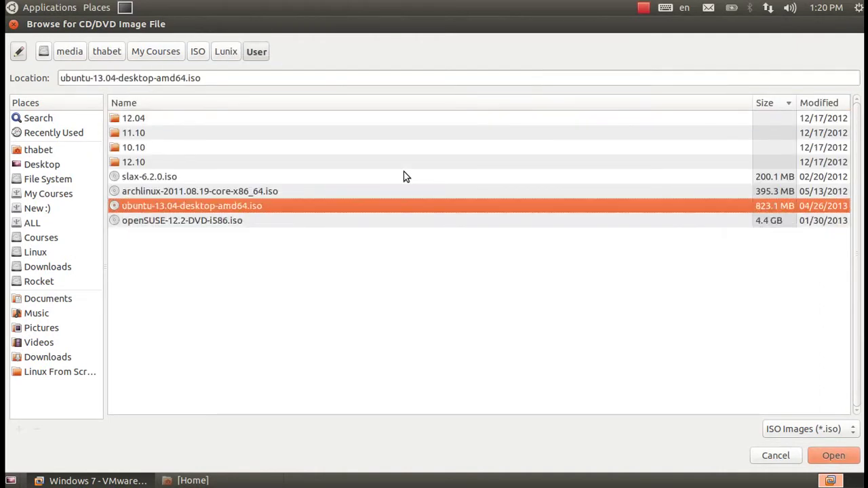
pyautogui.press('Return')
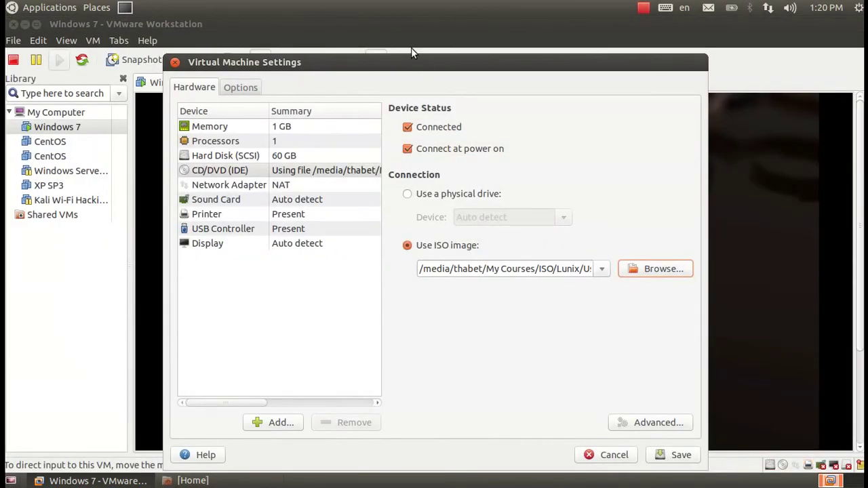
pyautogui.moveTo(415, 61); pyautogui.dragTo(404, 33)
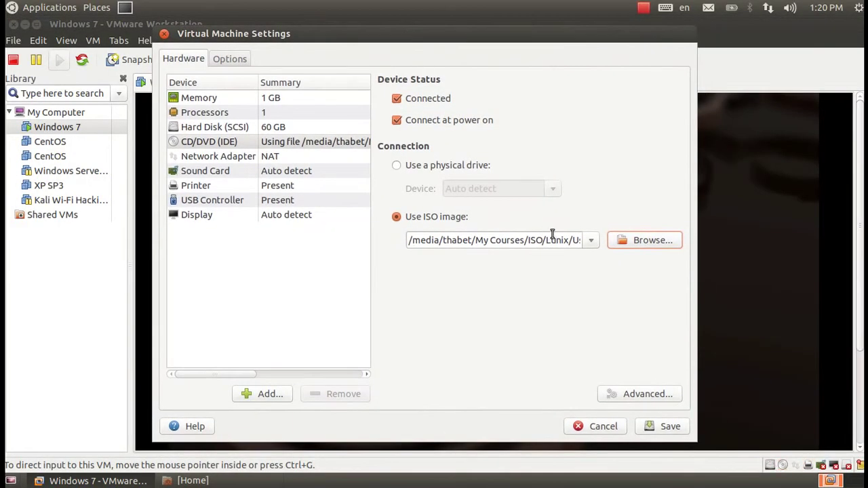
pyautogui.click(650, 428)
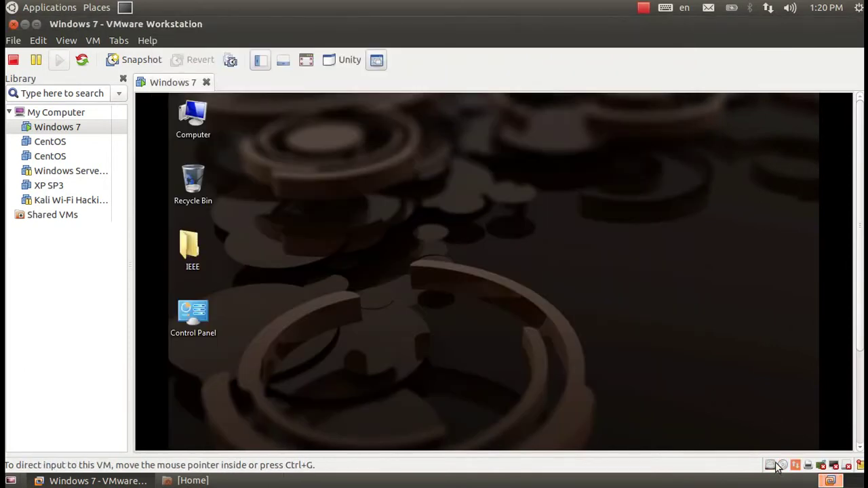
pyautogui.moveTo(782, 466)
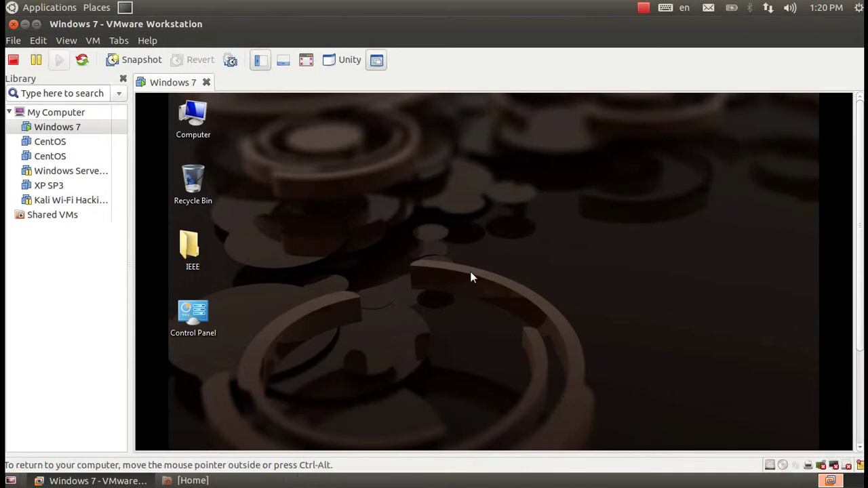
# Step: Switch the Windows 7 guest to full screen and open the Computer window maximized
pyautogui.hotkey('ctrl', 'alt', 'Return')
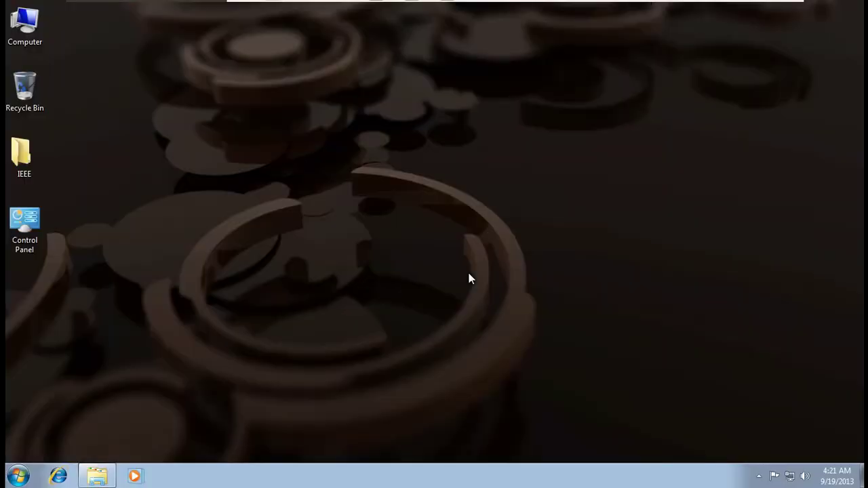
pyautogui.press('Up')
pyautogui.press('Return')
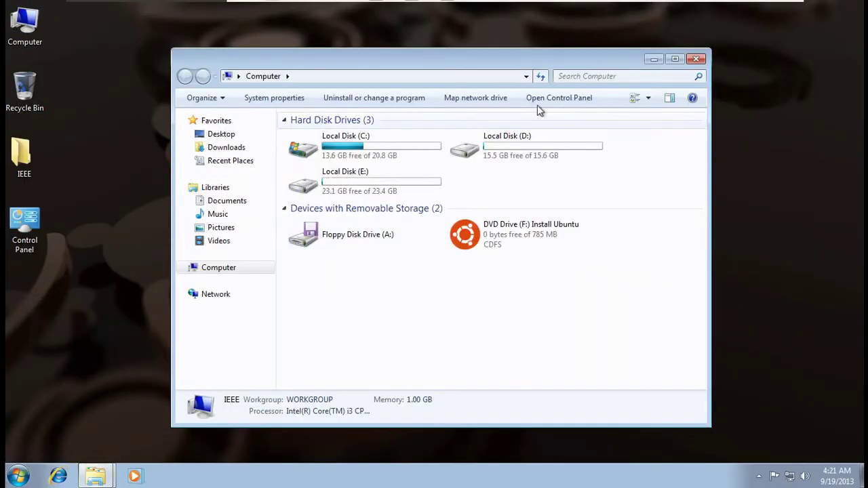
pyautogui.click(674, 60)
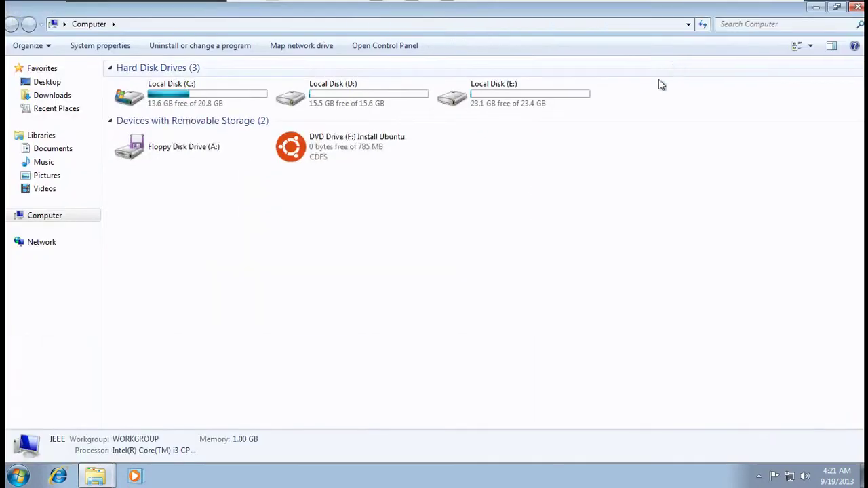
# Step: Check the AutoPlay options of the Install Ubuntu DVD drive and look at the contents of Local Disk (D:)
pyautogui.click(323, 161)
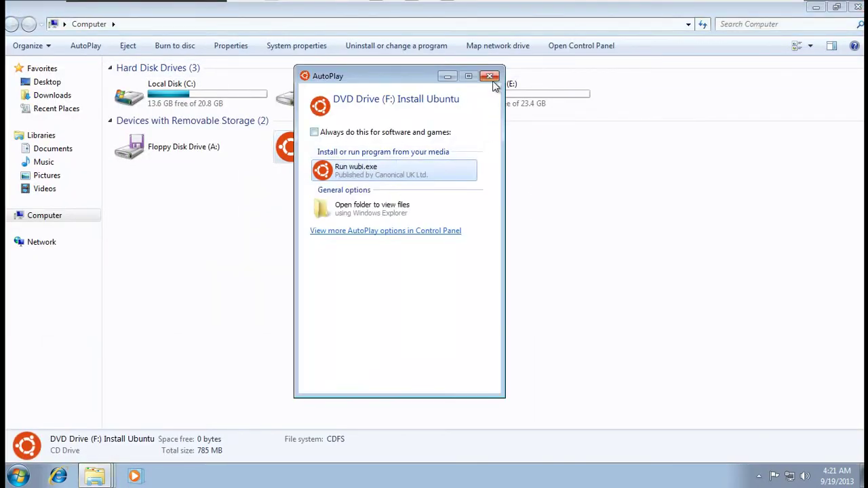
pyautogui.click(490, 76)
pyautogui.click(507, 99)
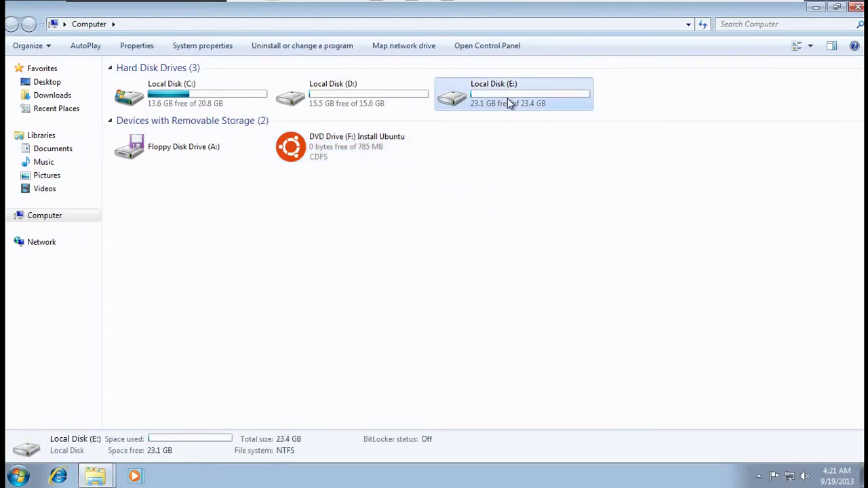
pyautogui.press('Left')
pyautogui.press('Left')
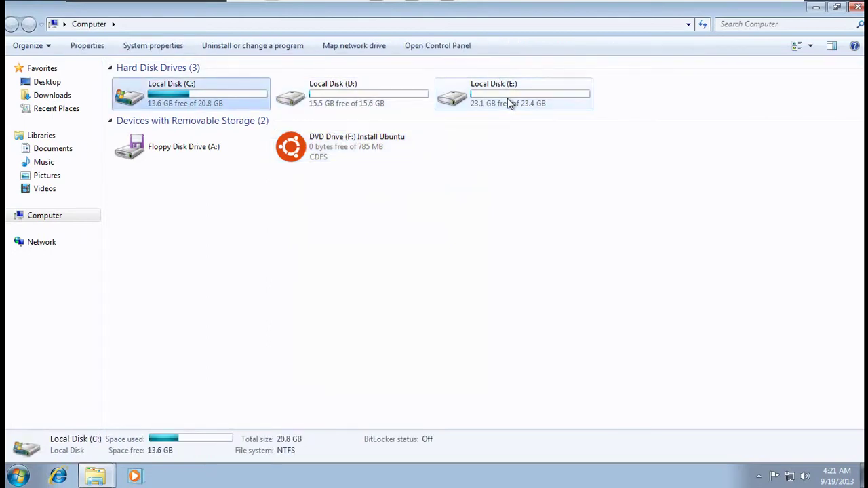
pyautogui.press('Right')
pyautogui.press('Return')
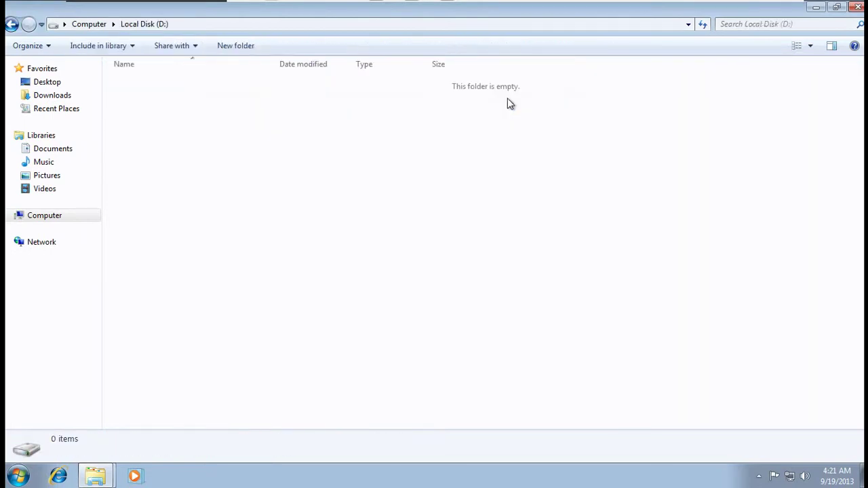
pyautogui.press('BackSpace')
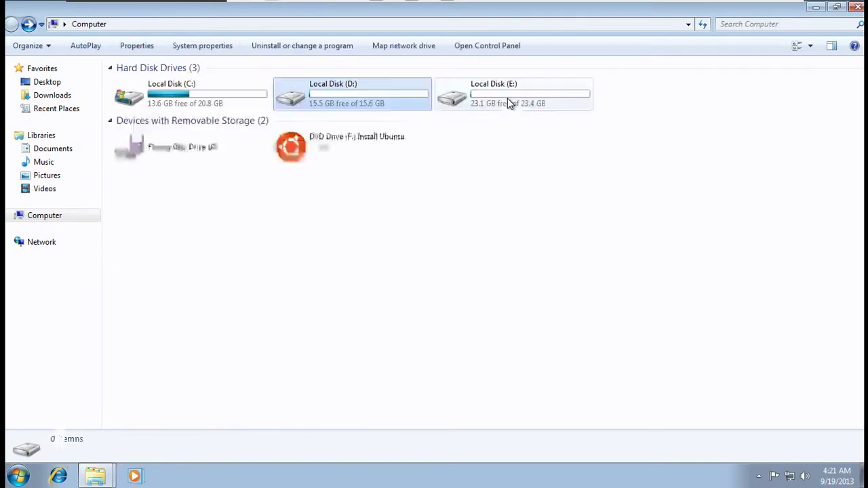
# Step: Examine the folders on Local Disk (E:), including the contents of its ISO folder, and return to the drive overview
pyautogui.press('Right')
pyautogui.press('Return')
pyautogui.press('Down')
pyautogui.press('Down')
pyautogui.press('Down')
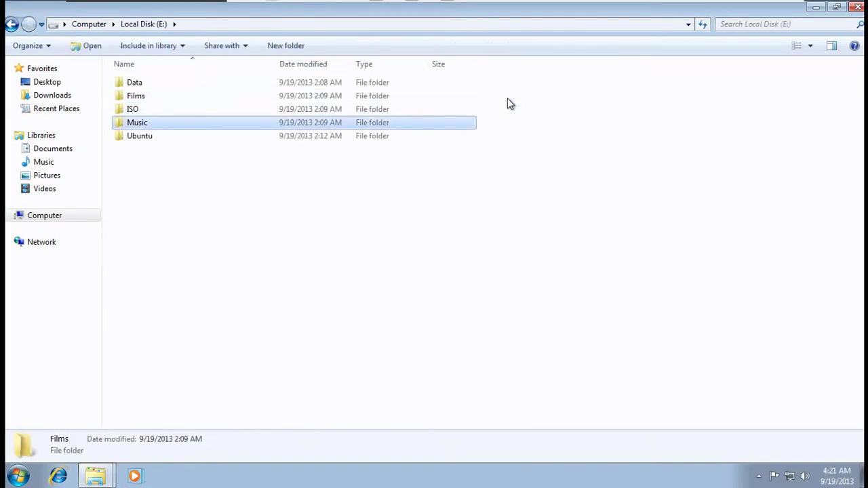
pyautogui.press('Up')
pyautogui.press('Return')
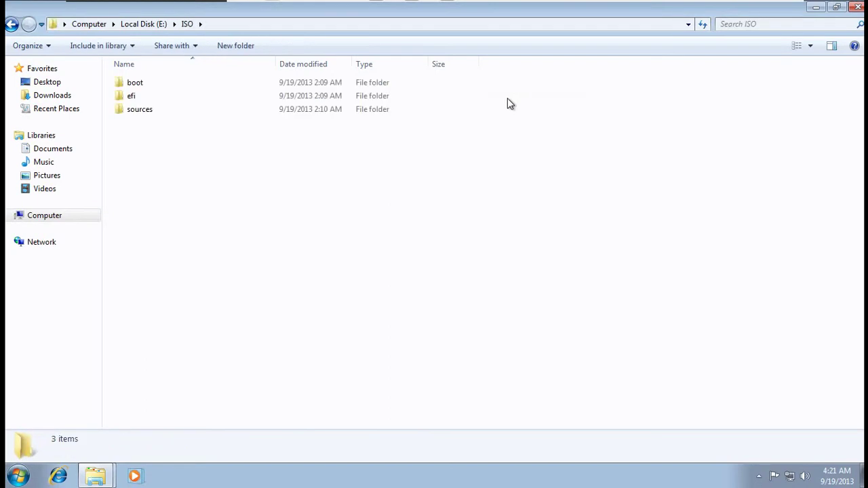
pyautogui.press('BackSpace')
pyautogui.press('BackSpace')
pyautogui.press('Left')
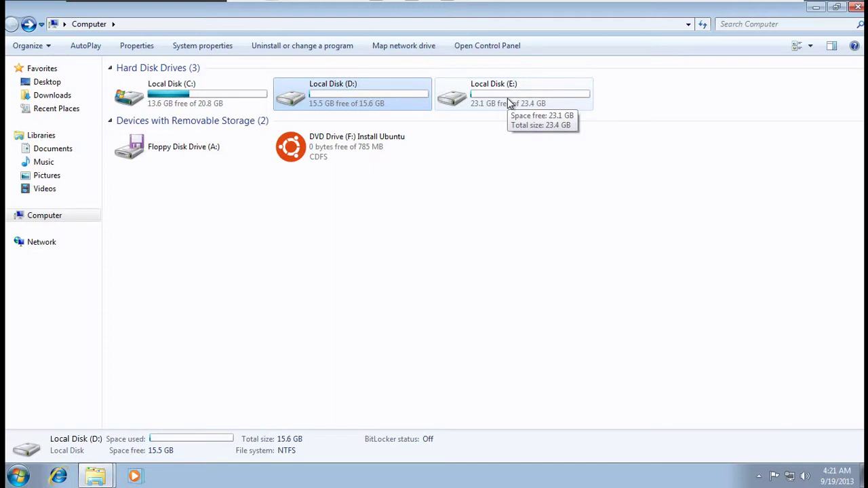
# Step: Look into Local Disk (D:) once more and close the Computer window
pyautogui.click(508, 101)
pyautogui.press('Left')
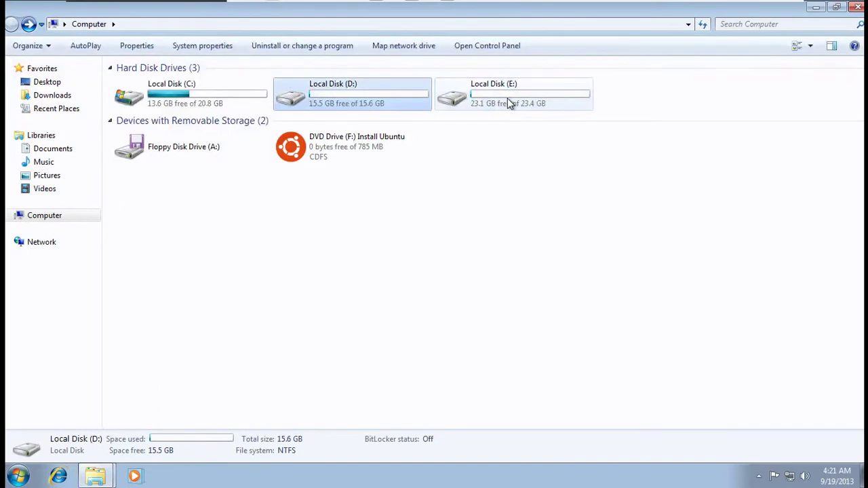
pyautogui.press('Return')
pyautogui.press('BackSpace')
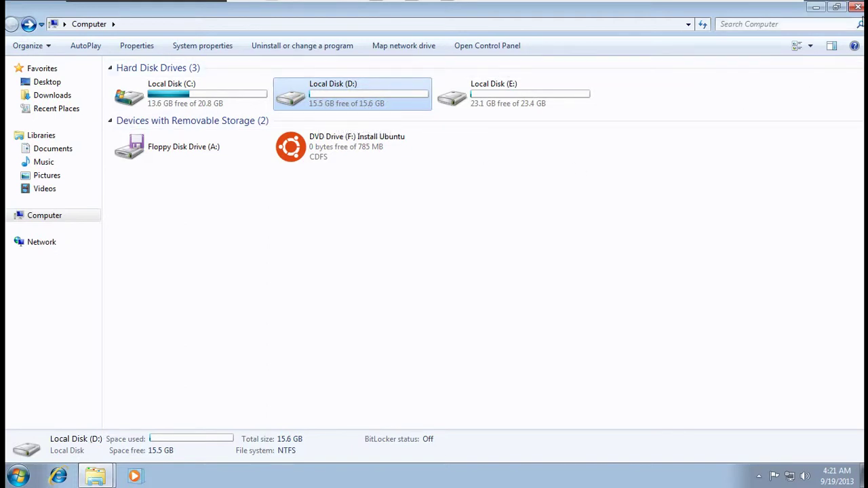
pyautogui.click(857, 8)
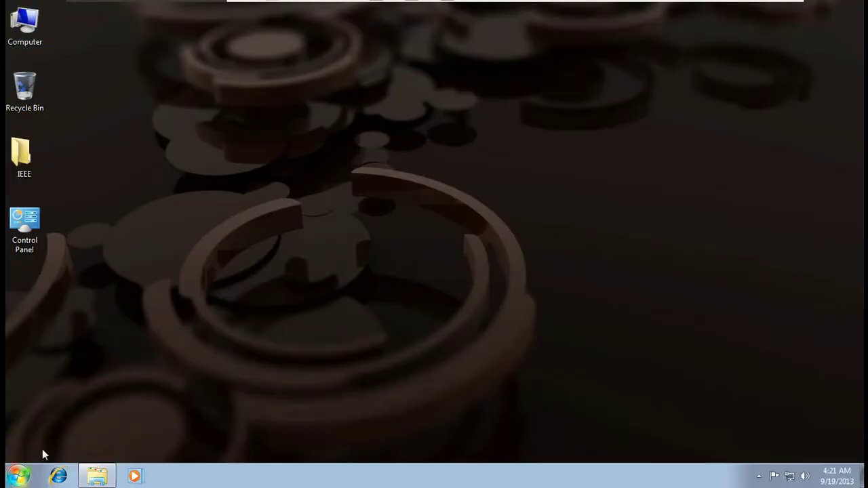
# Step: Restart the Windows 7 guest
pyautogui.click(19, 475)
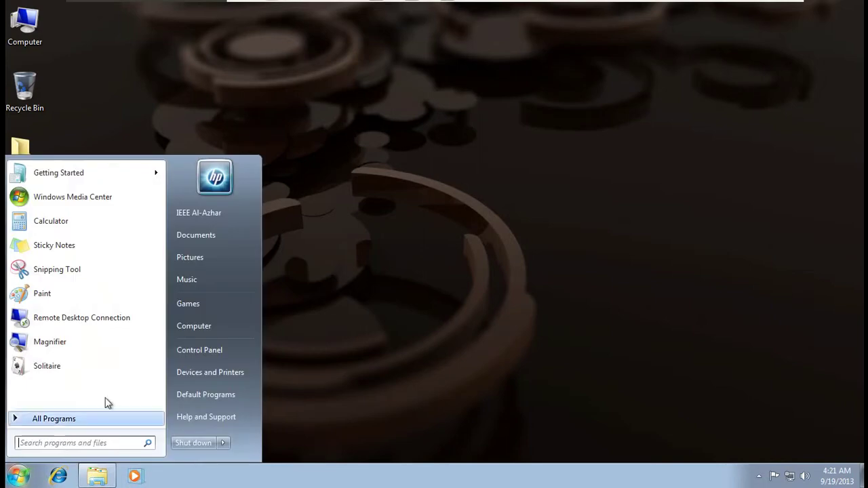
pyautogui.click(224, 443)
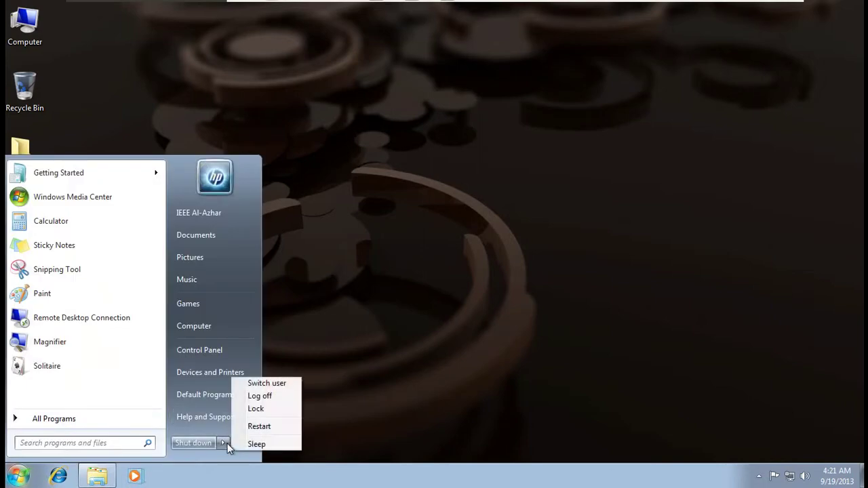
pyautogui.click(268, 428)
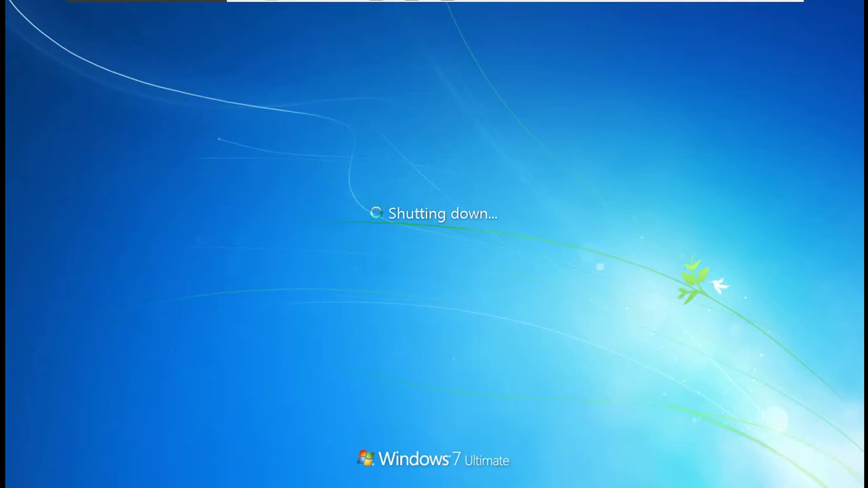
# Step: Bring up the boot menu during startup and boot the virtual machine from the CD-ROM Drive
pyautogui.press('Escape')
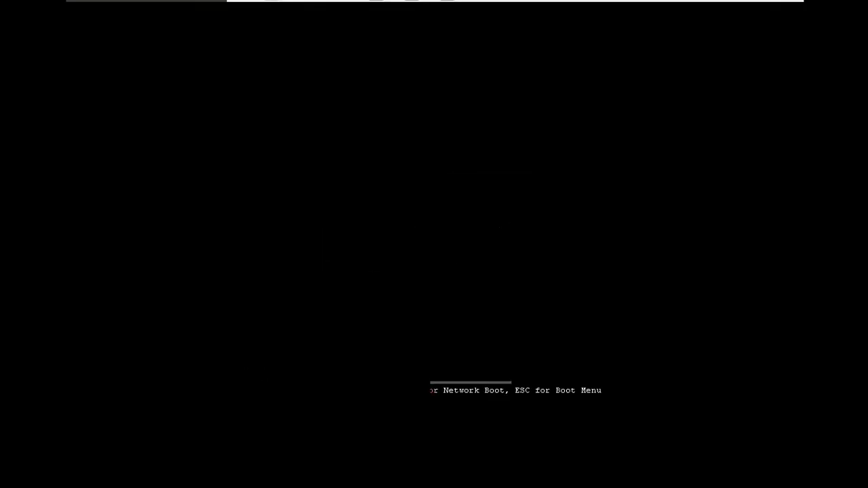
pyautogui.press('Down')
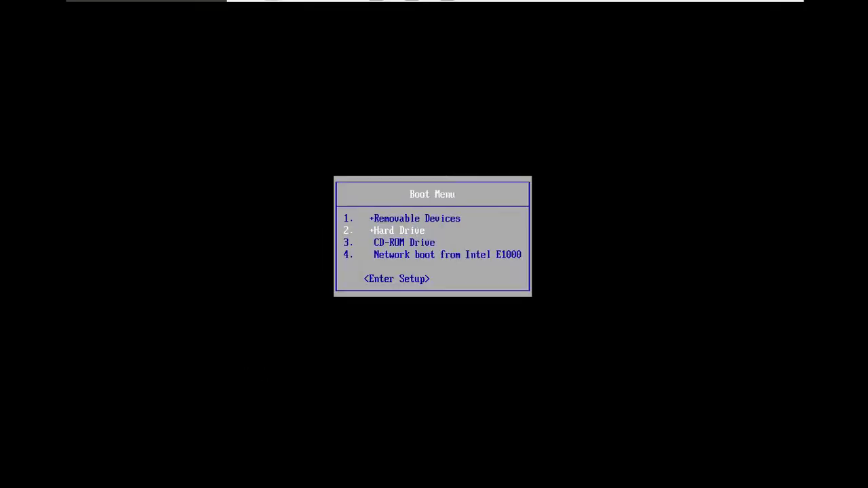
pyautogui.press('Down')
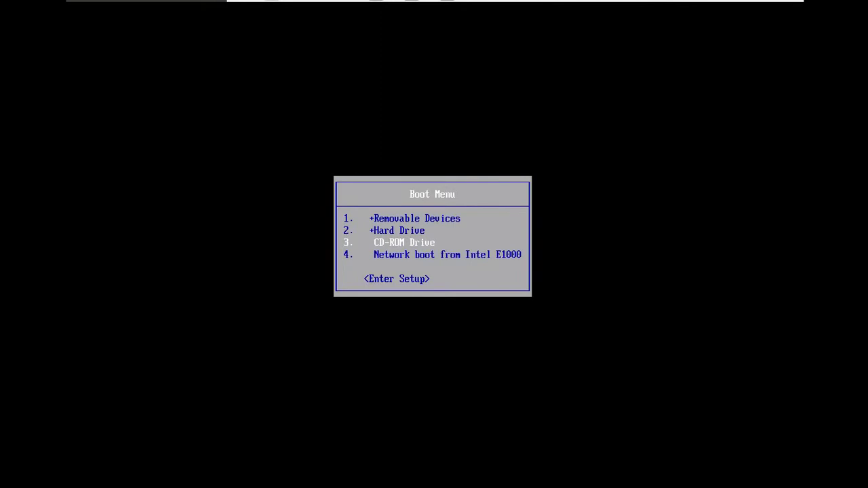
pyautogui.press('Return')
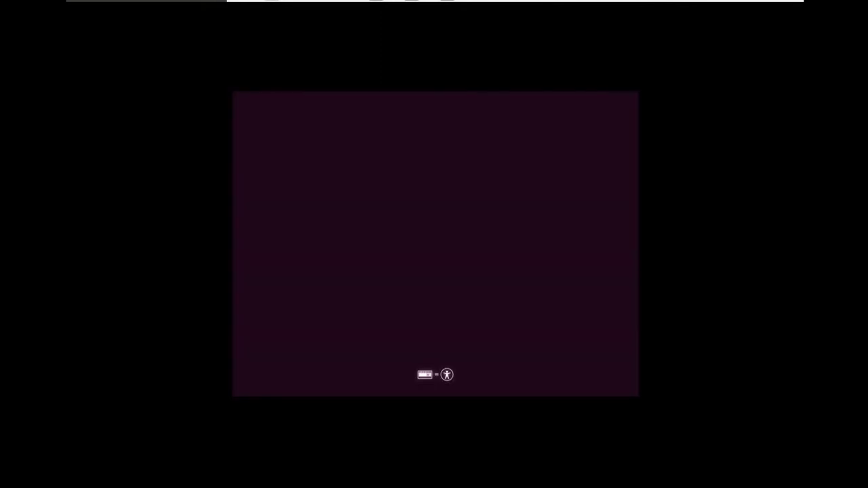
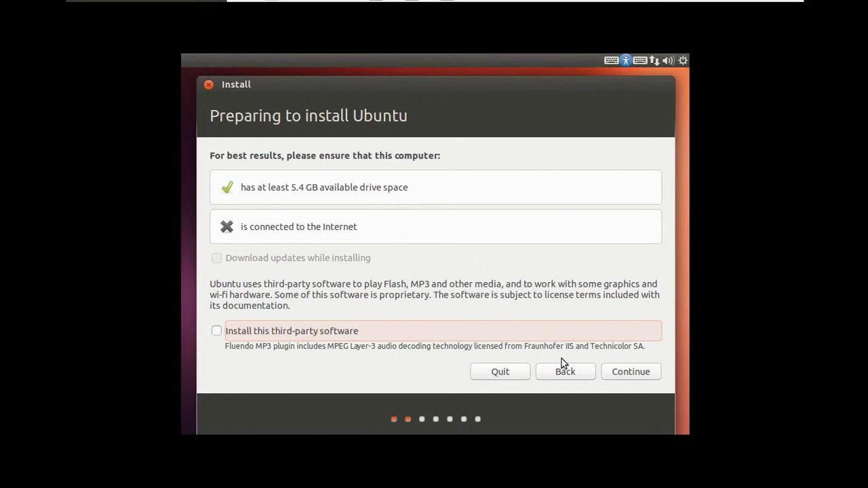
# Step: Continue past the preparation page without third-party software, and proceed with Something else as the installation type
pyautogui.click(630, 374)
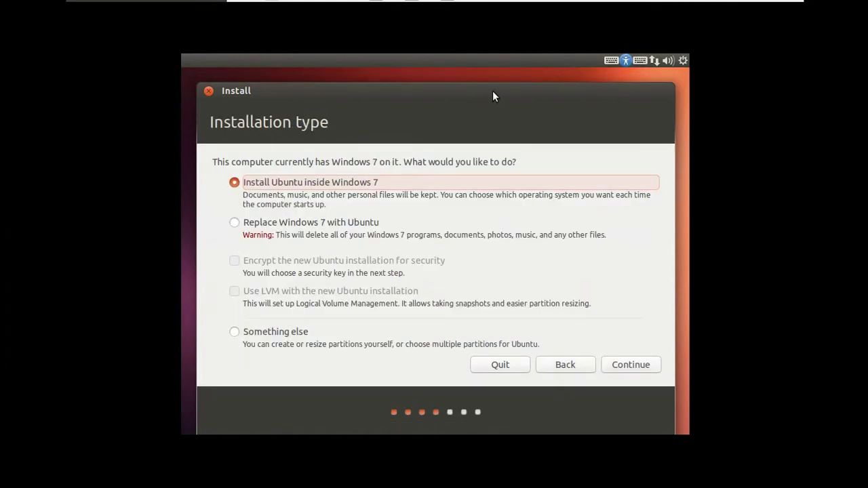
pyautogui.press('Down')
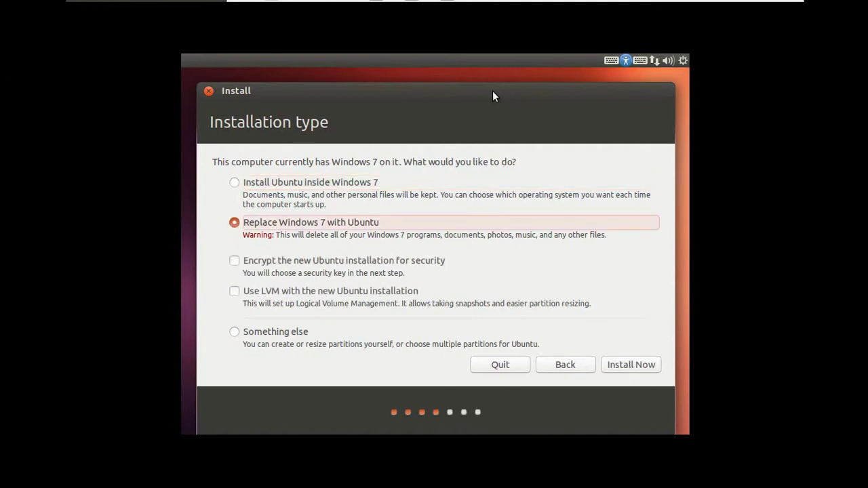
pyautogui.press('Up')
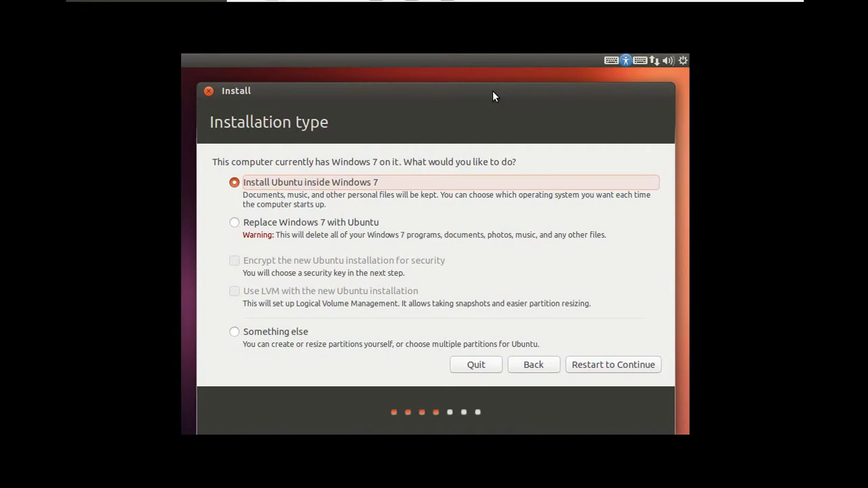
pyautogui.press('Down')
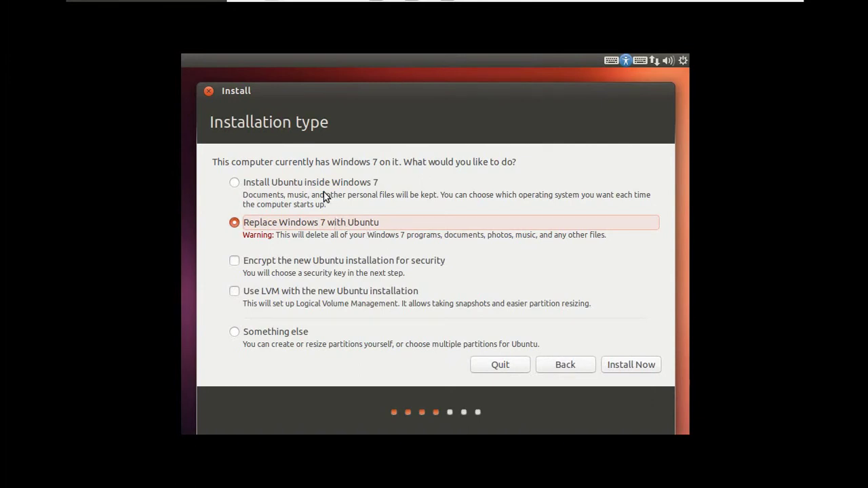
pyautogui.click(270, 182)
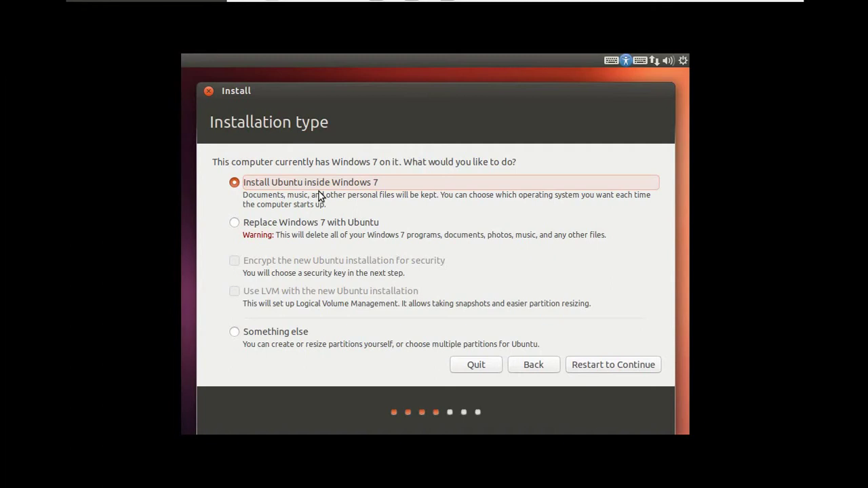
pyautogui.press('Down')
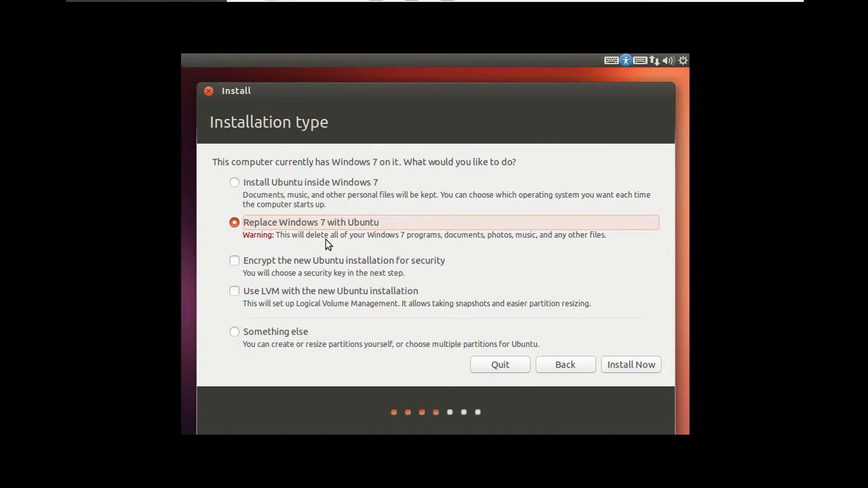
pyautogui.press('Down')
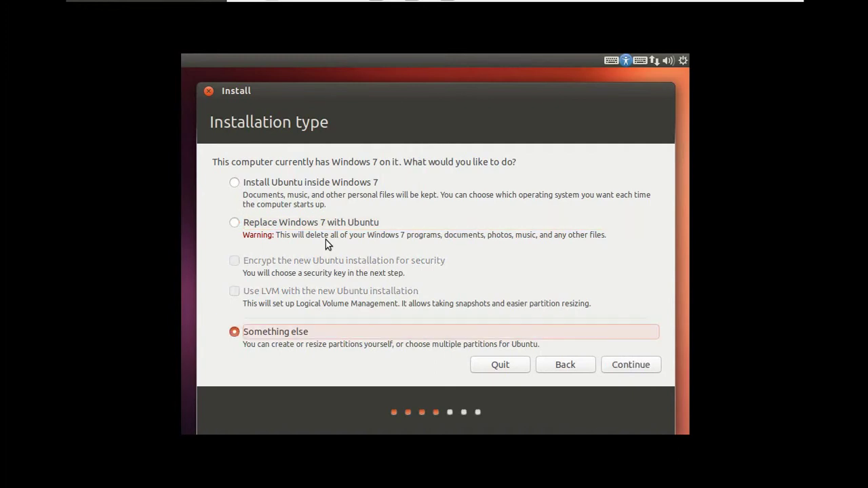
pyautogui.click(610, 370)
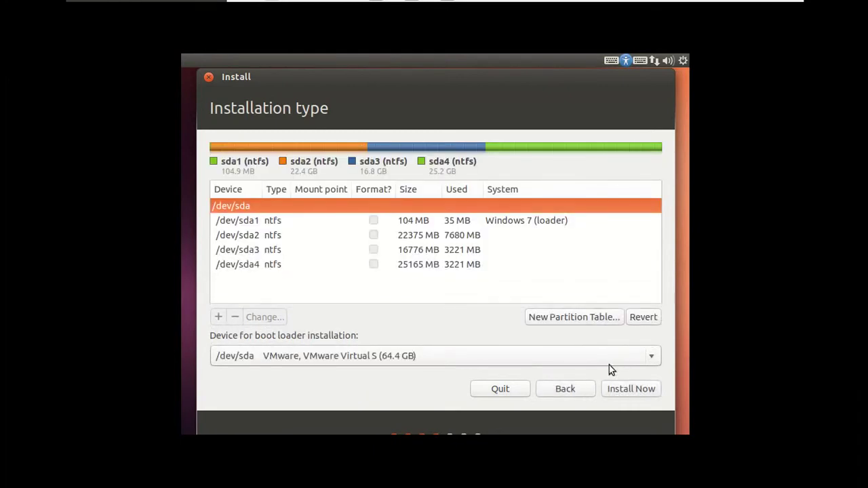
# Step: Go through the existing partitions of /dev/sda and delete the ntfs partition /dev/sda3
pyautogui.click(418, 223)
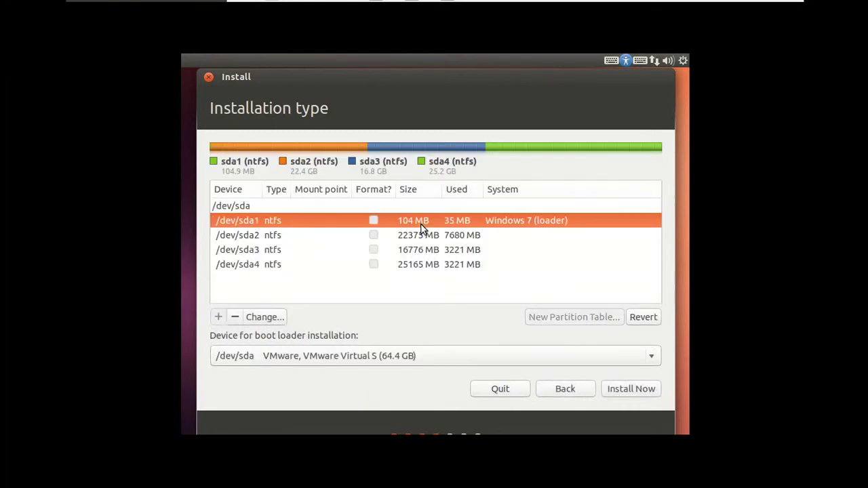
pyautogui.click(488, 239)
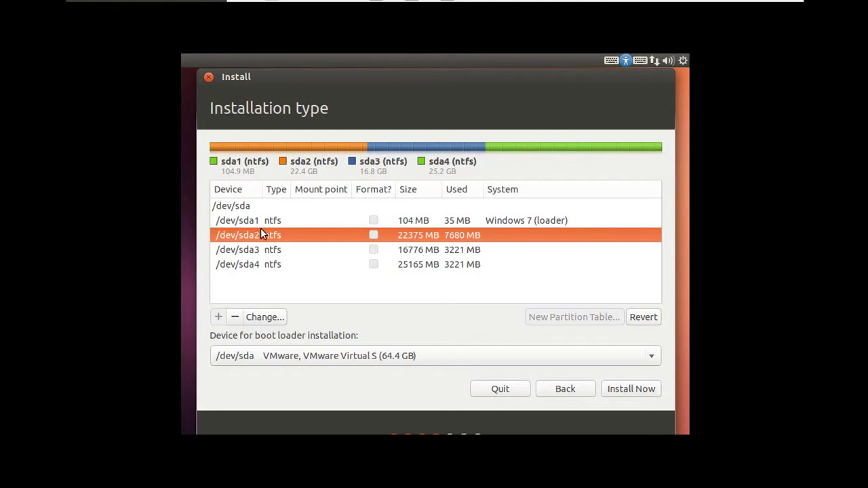
pyautogui.click(369, 251)
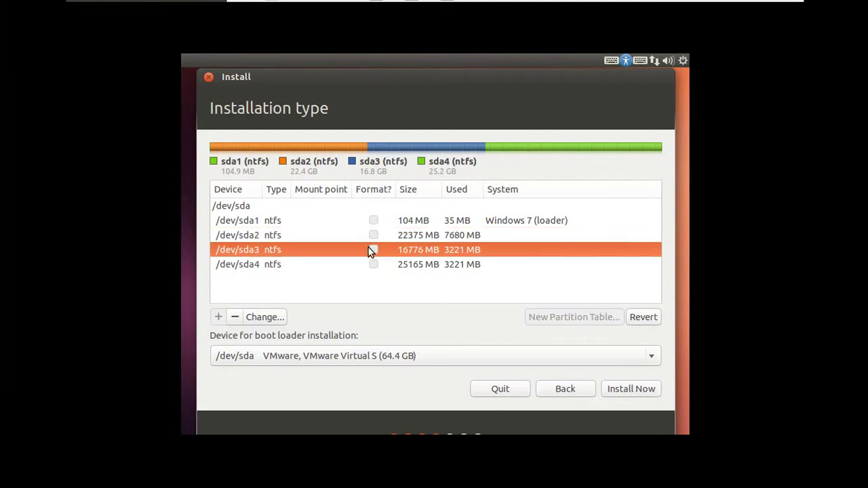
pyautogui.click(419, 265)
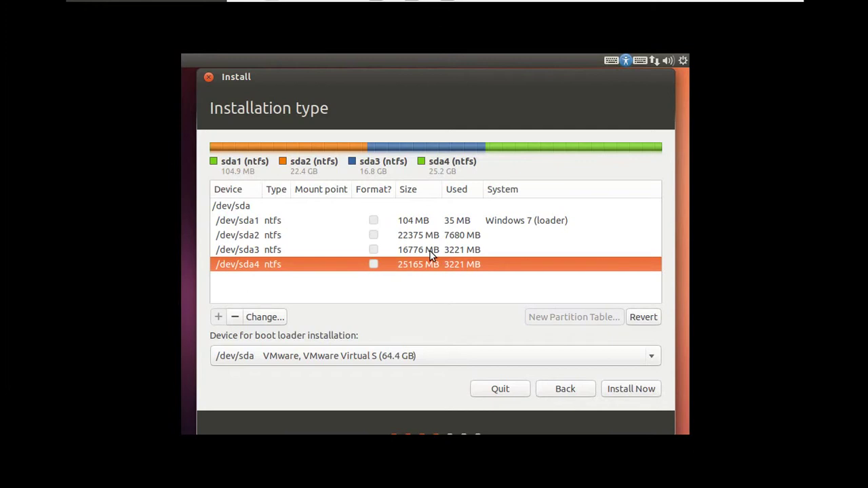
pyautogui.click(223, 208)
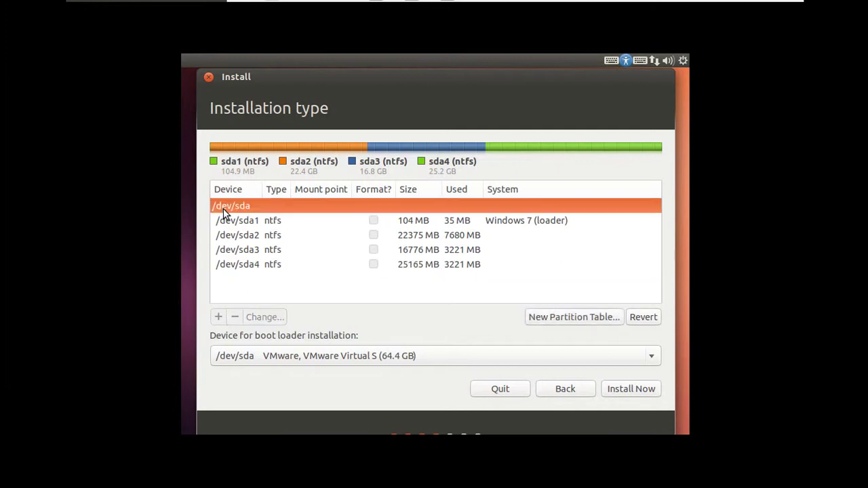
pyautogui.click(268, 220)
pyautogui.click(261, 249)
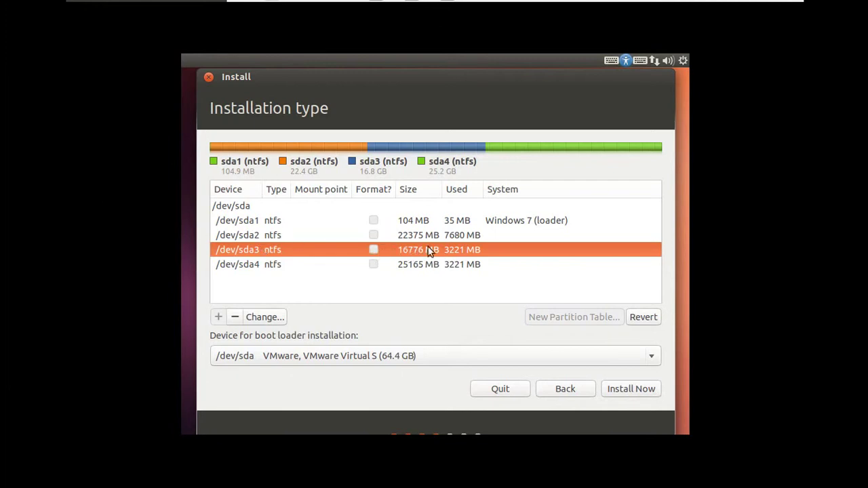
pyautogui.click(236, 317)
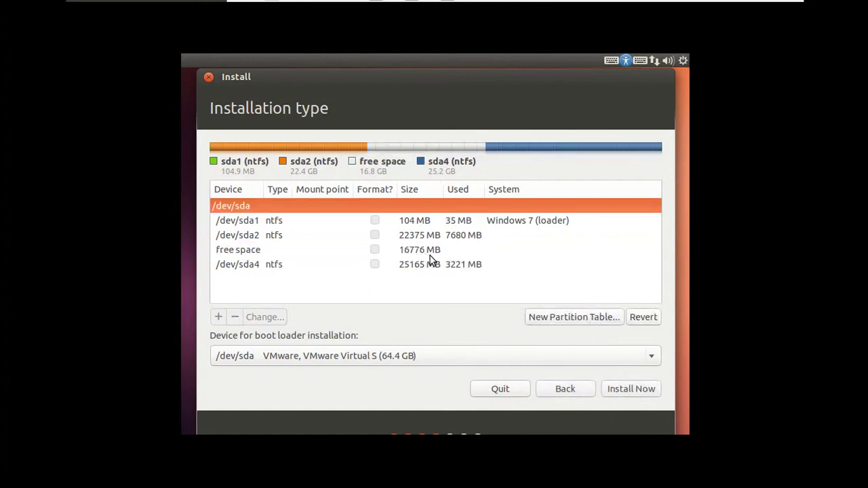
# Step: Start a new logical partition at the beginning of the free space and set its use to swap area
pyautogui.click(393, 255)
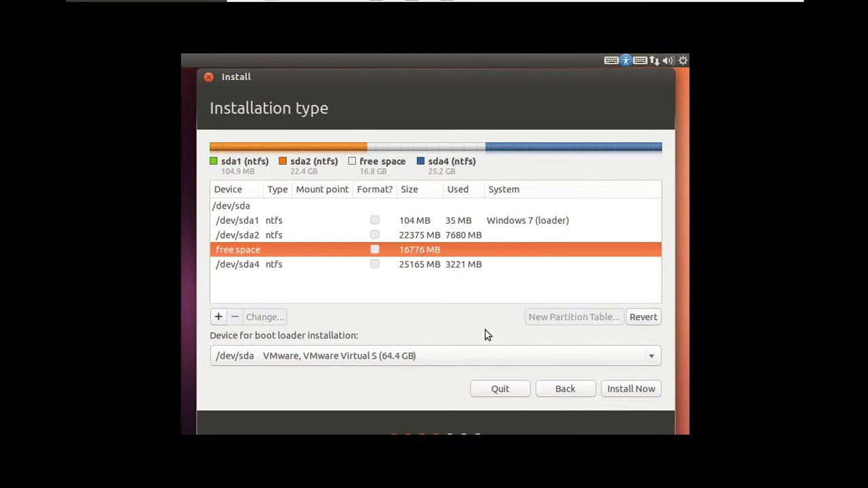
pyautogui.click(219, 318)
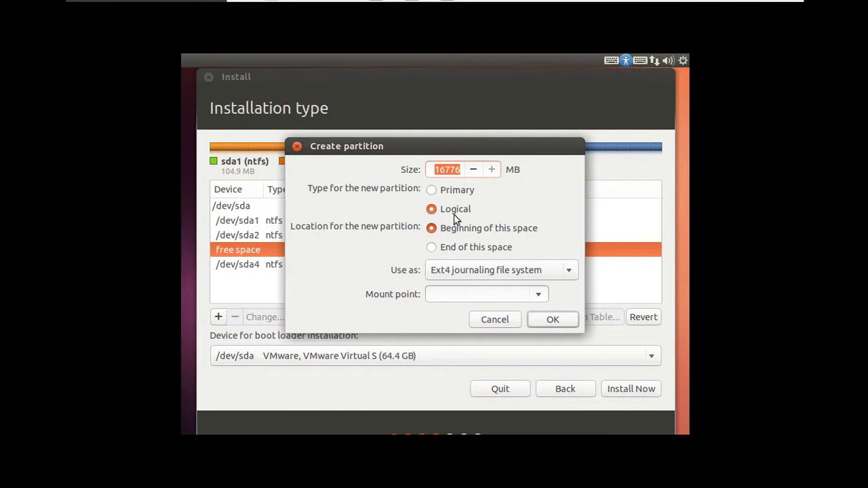
pyautogui.click(483, 271)
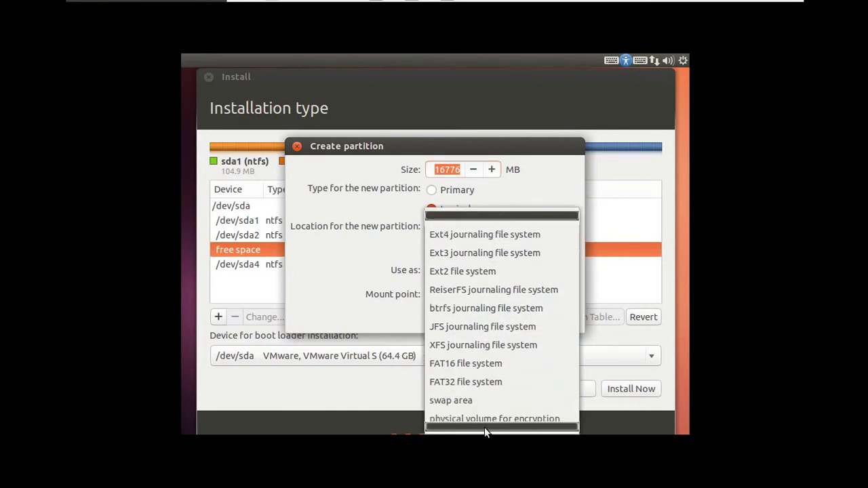
pyautogui.click(473, 390)
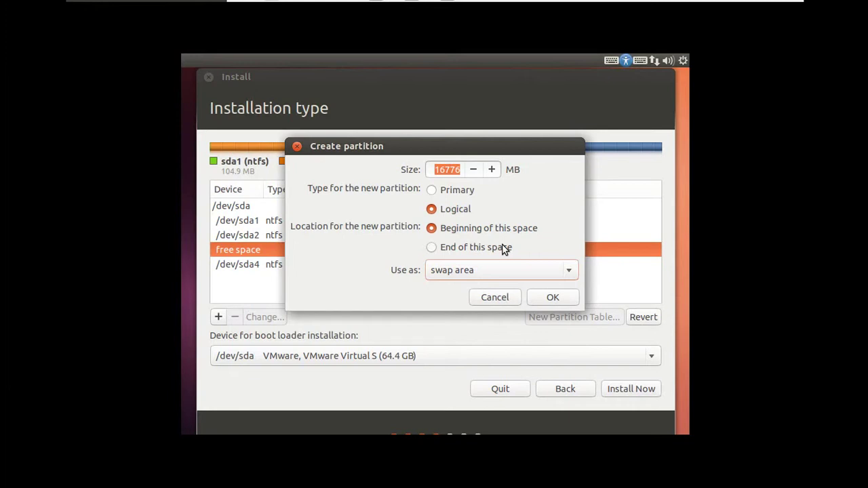
# Step: Set the swap partition's size to 2048 MB and create it
pyautogui.click(436, 171)
pyautogui.doubleClick(434, 173)
pyautogui.write('201')
pyautogui.write('4')
pyautogui.press('BackSpace')
pyautogui.press('BackSpace')
pyautogui.write('48')
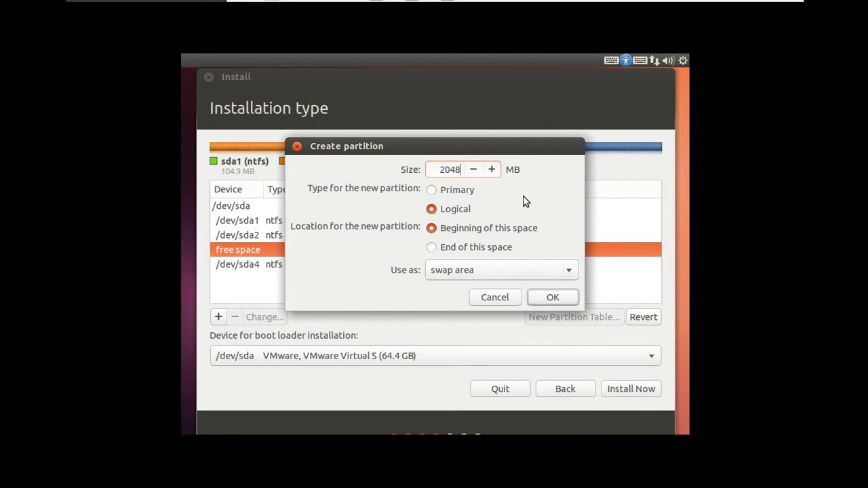
pyautogui.doubleClick(452, 170)
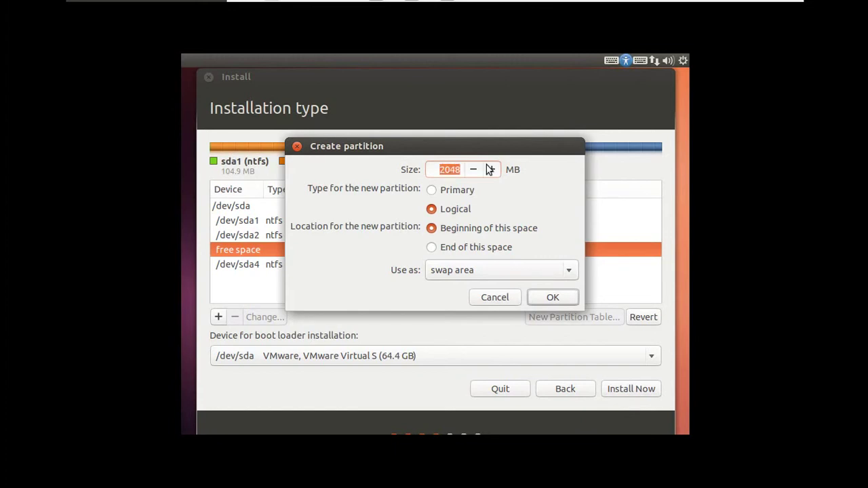
pyautogui.click(452, 169)
pyautogui.click(554, 298)
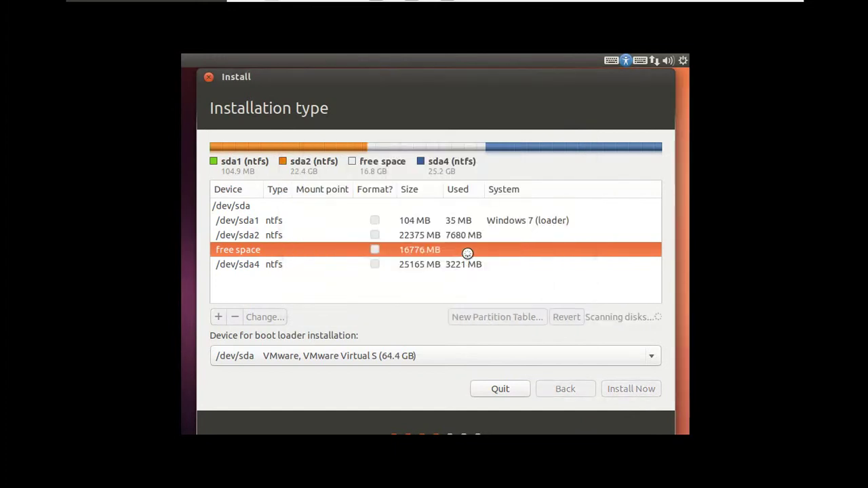
# Step: Create a logical Ext4 journaling file system partition from all the remaining 14728 MB of free space, with mount point /
pyautogui.click(447, 264)
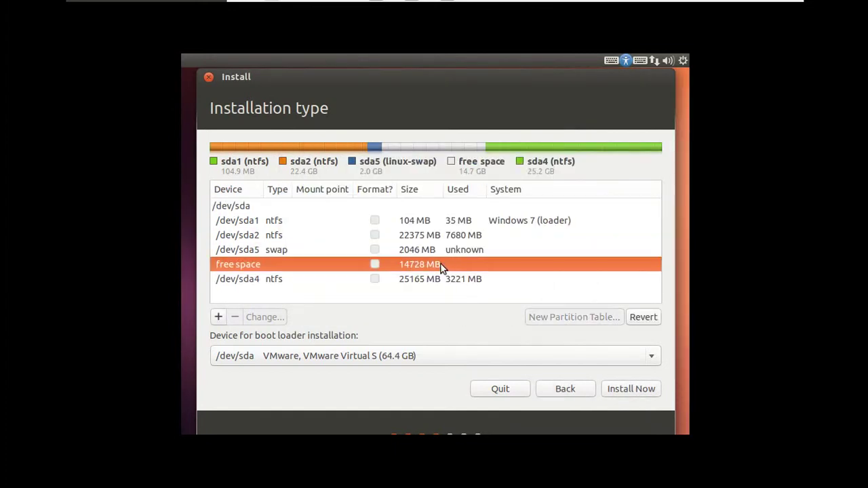
pyautogui.click(225, 318)
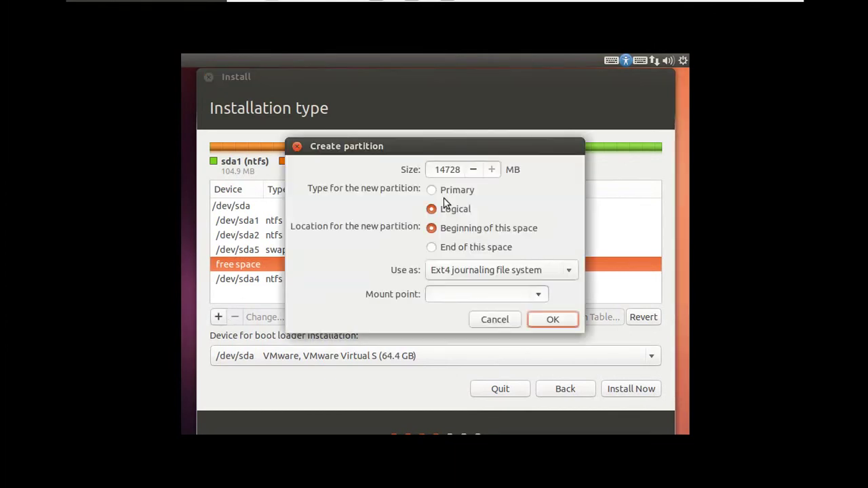
pyautogui.click(510, 270)
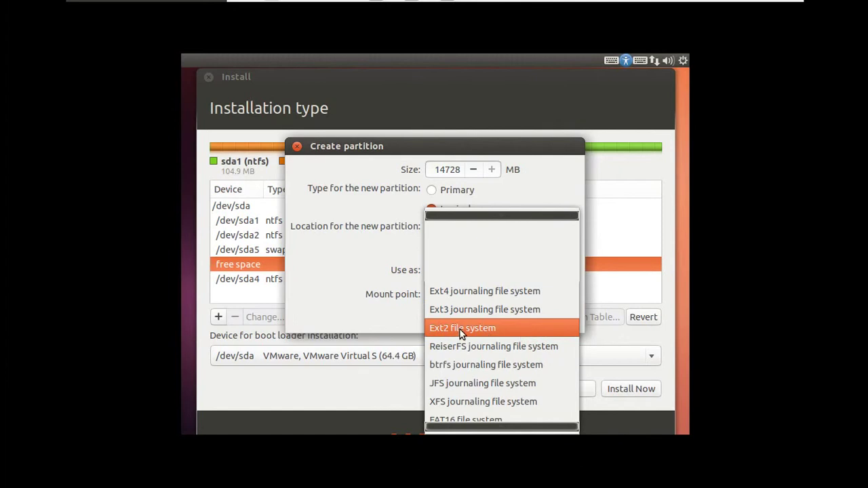
pyautogui.click(533, 292)
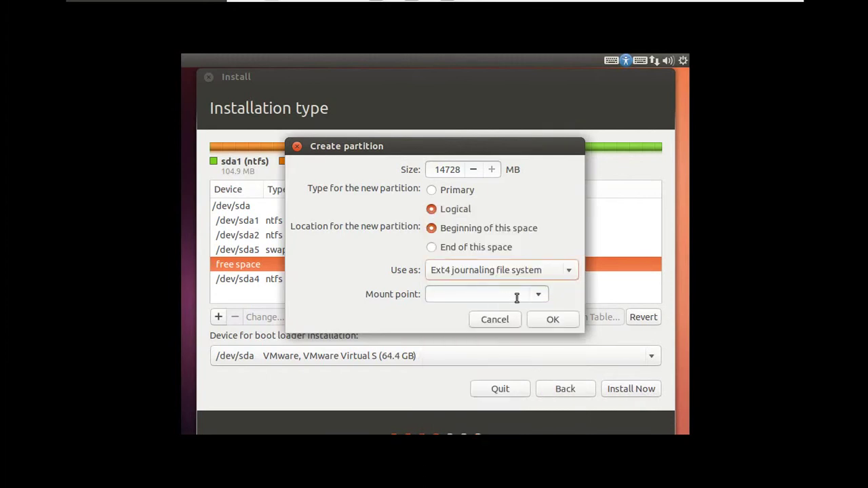
pyautogui.click(515, 297)
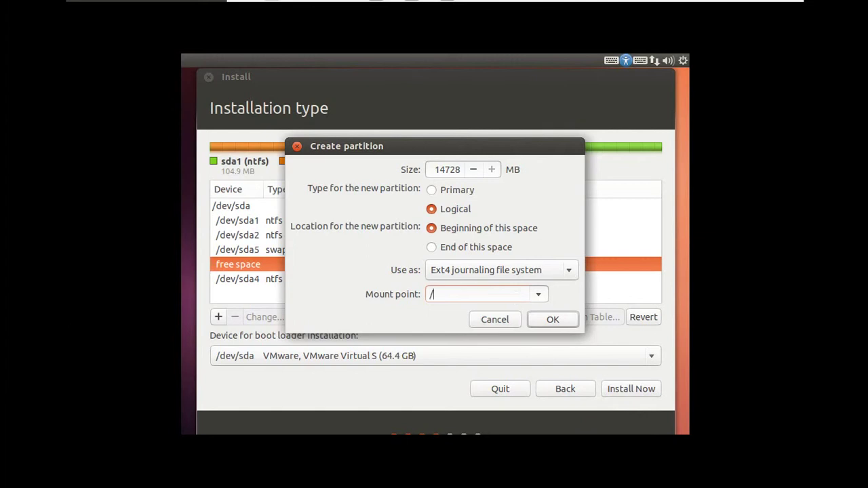
pyautogui.click(540, 296)
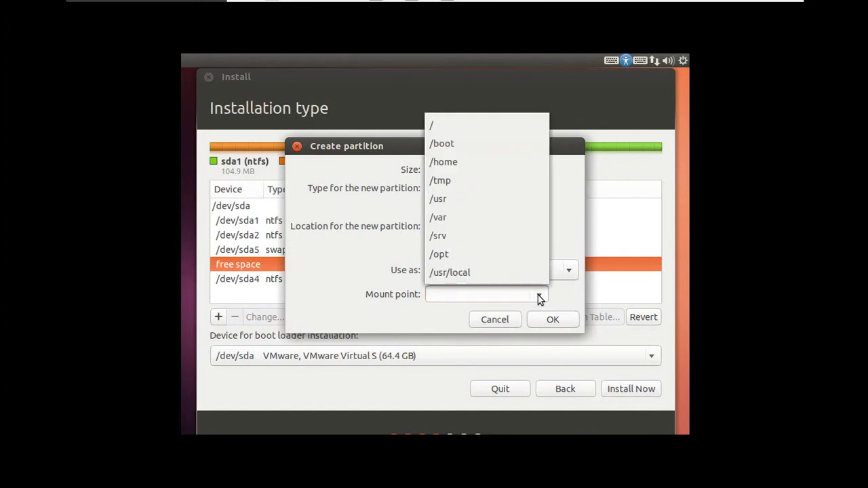
pyautogui.click(463, 127)
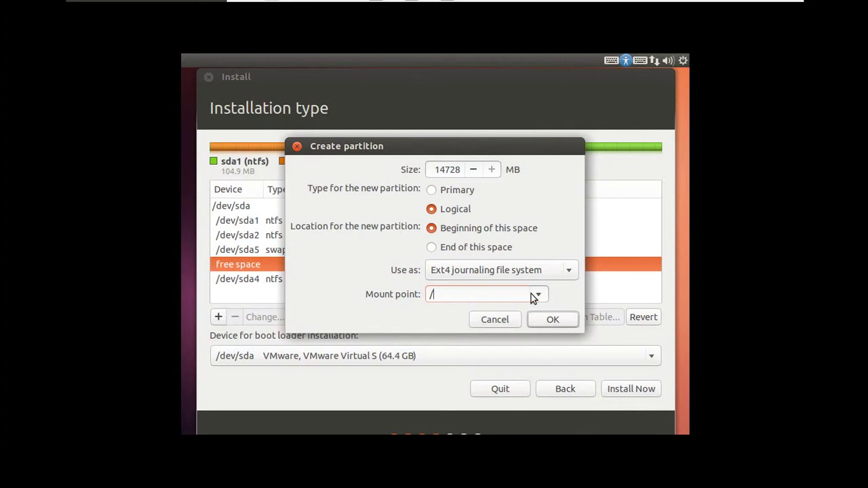
pyautogui.click(553, 319)
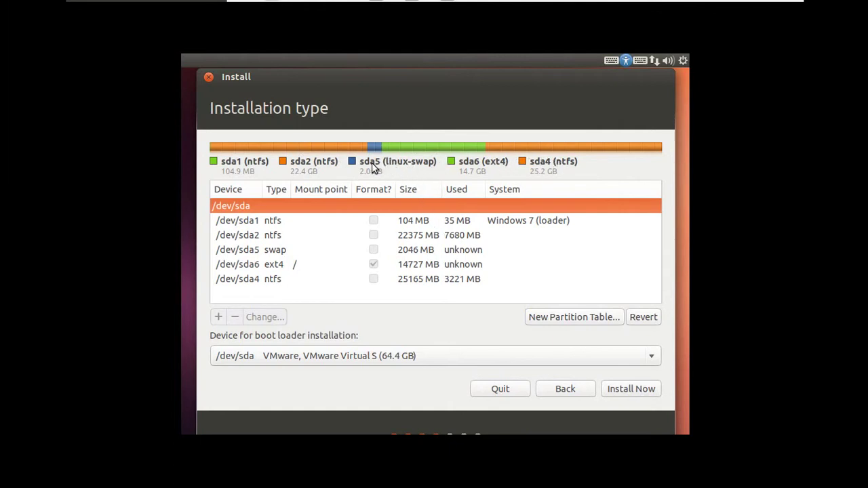
# Step: Go over the new swap and ext4 partitions, and start the installation with /dev/sda as the boot loader device
pyautogui.click(310, 251)
pyautogui.click(316, 261)
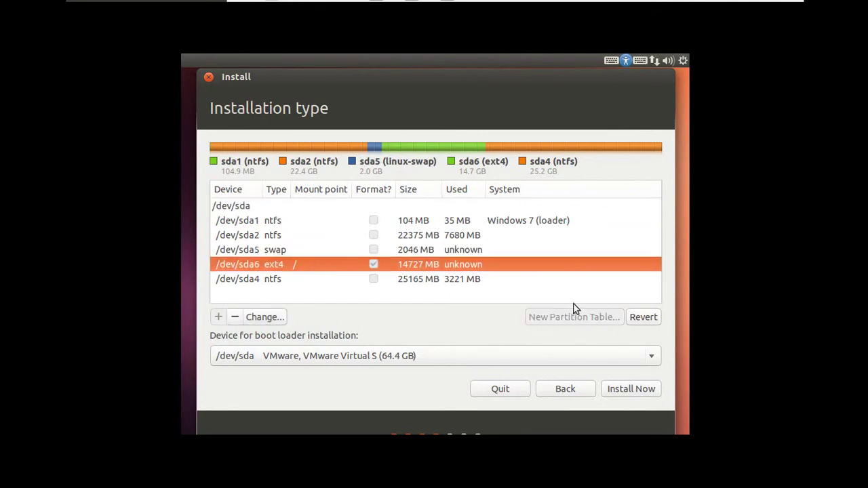
pyautogui.click(622, 394)
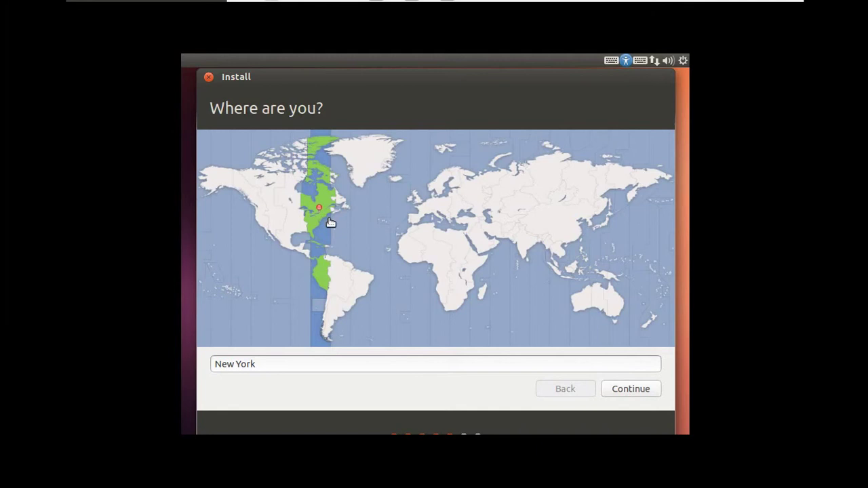
# Step: Set the time zone location to Cairo and continue with the English (US) keyboard layout
pyautogui.click(453, 236)
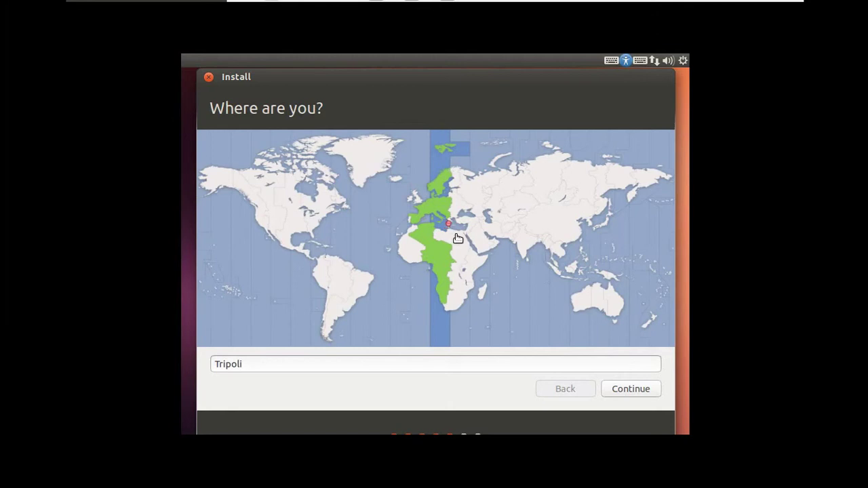
pyautogui.click(458, 238)
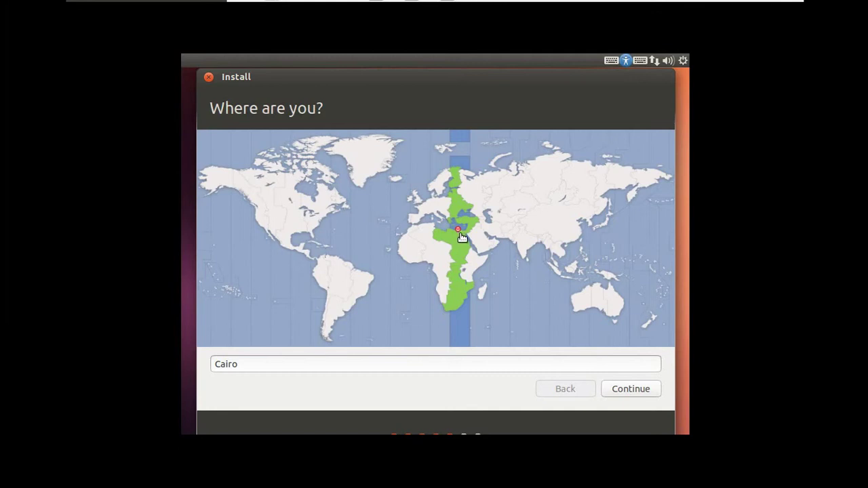
pyautogui.click(629, 391)
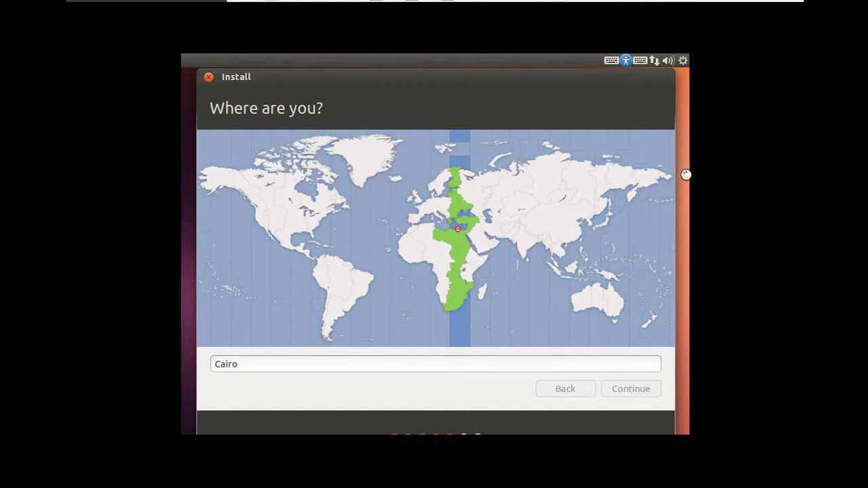
pyautogui.press('Return')
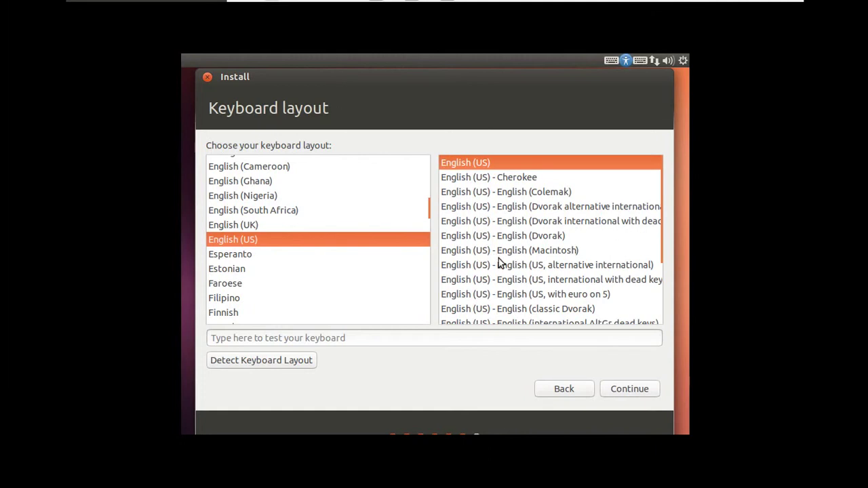
pyautogui.click(626, 392)
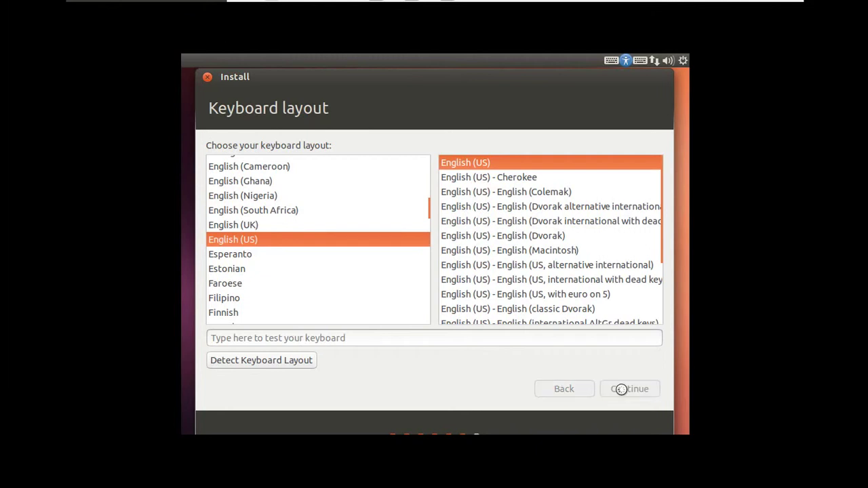